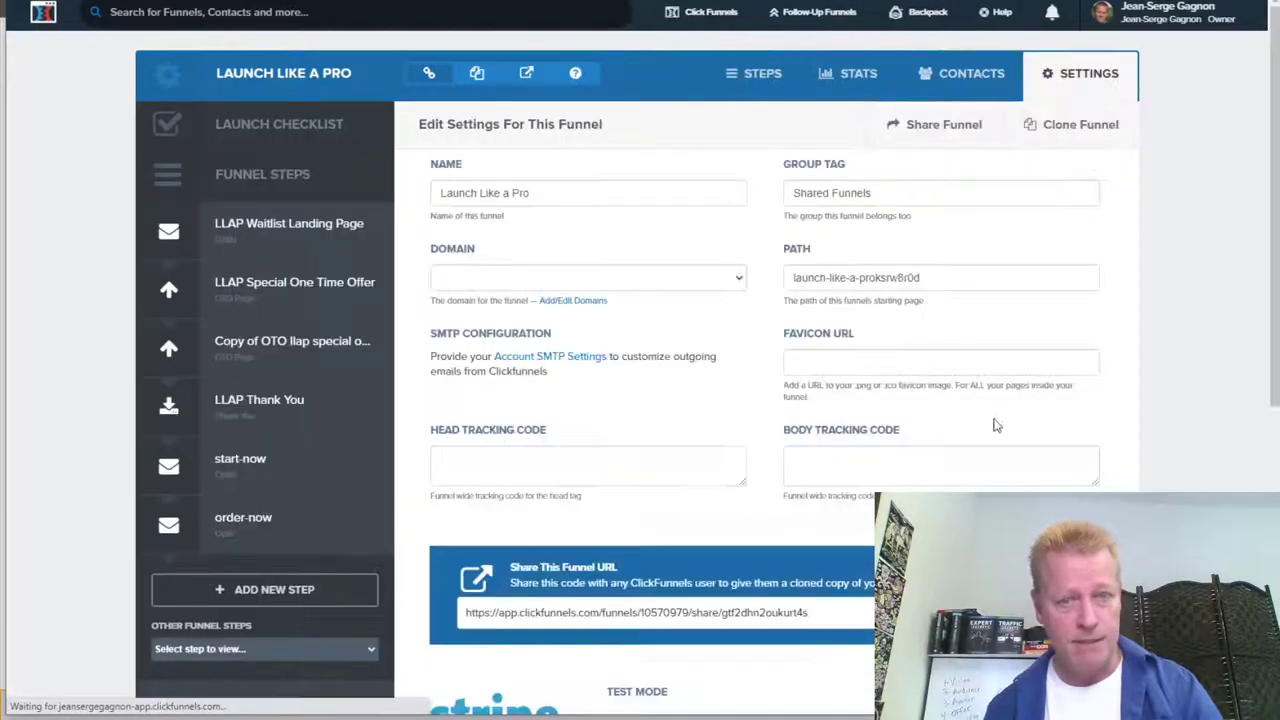
# Clear the funnel's group tag and set the funnel path to commentgrabber.
pyautogui.click(792, 193)
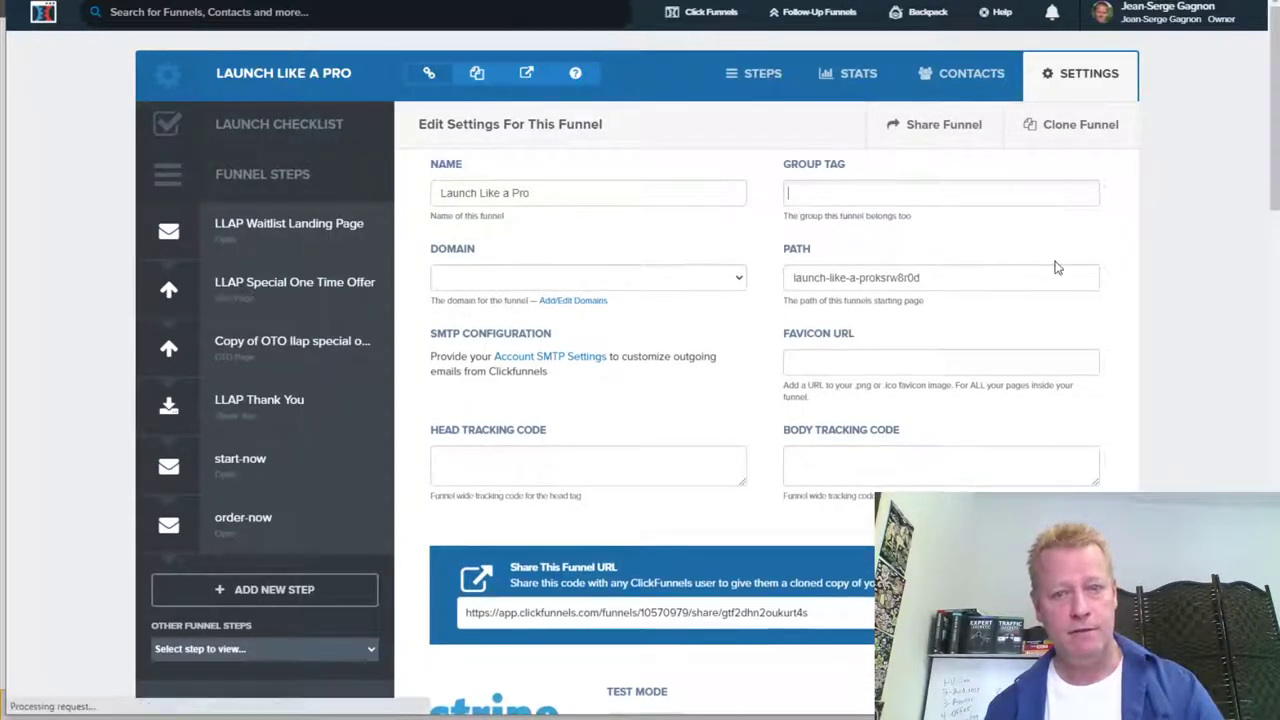
pyautogui.click(567, 285)
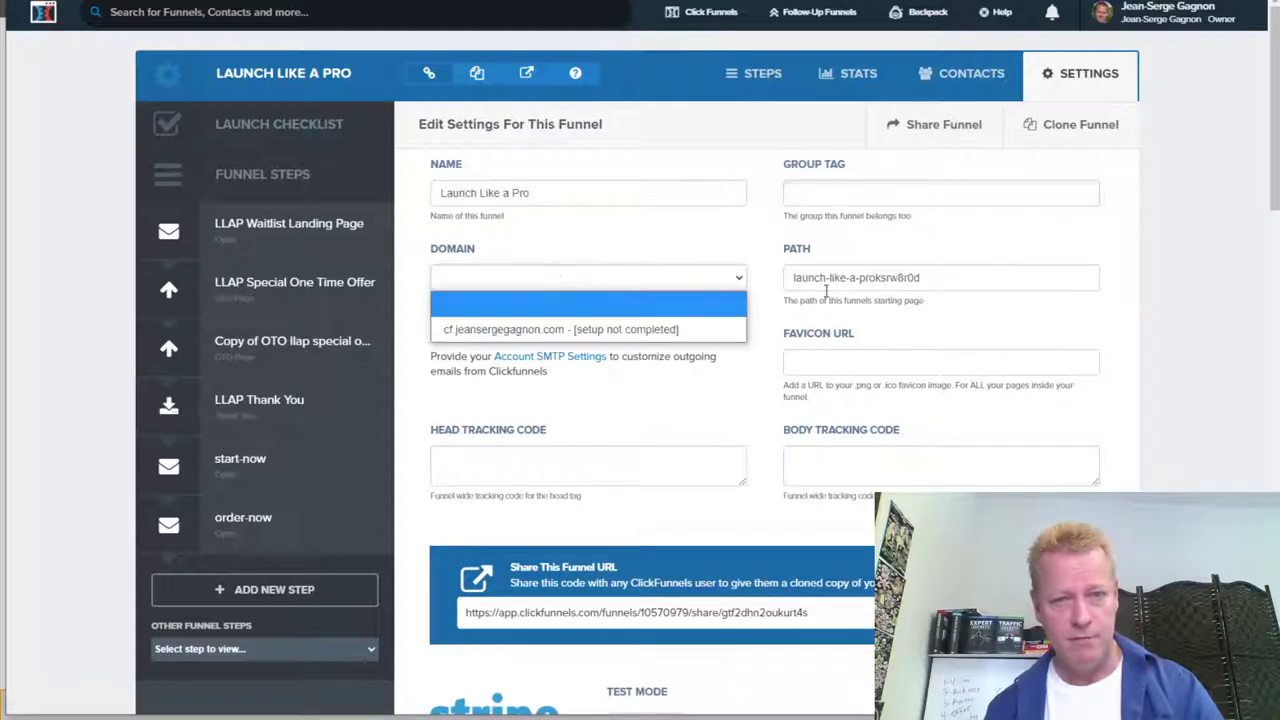
pyautogui.click(978, 312)
pyautogui.click(890, 278)
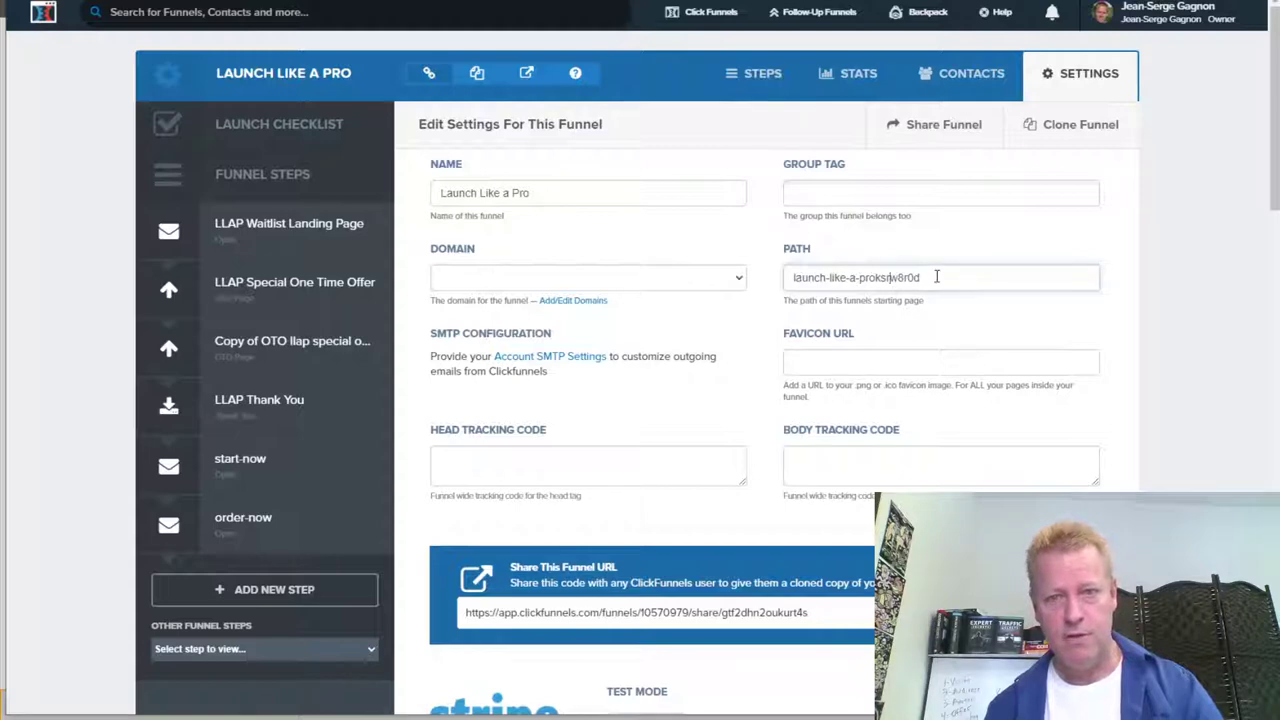
pyautogui.moveTo(936, 277); pyautogui.dragTo(740, 281)
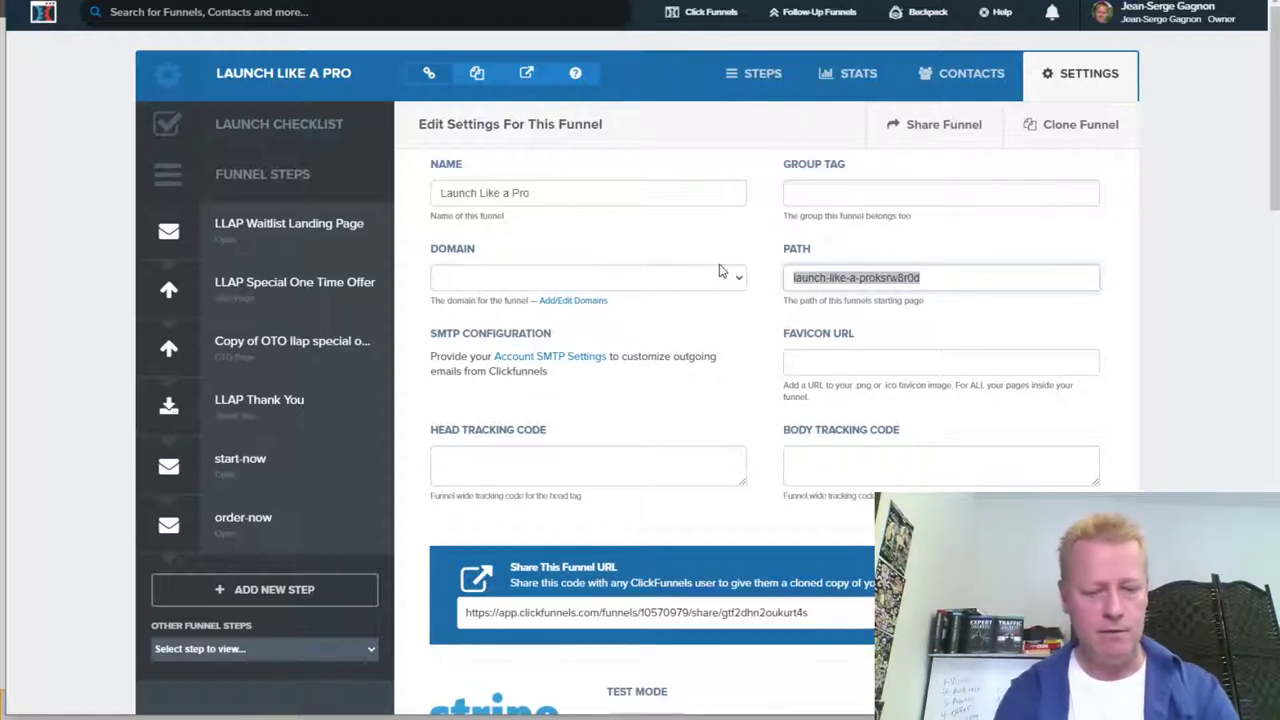
pyautogui.write('commentgrabber')
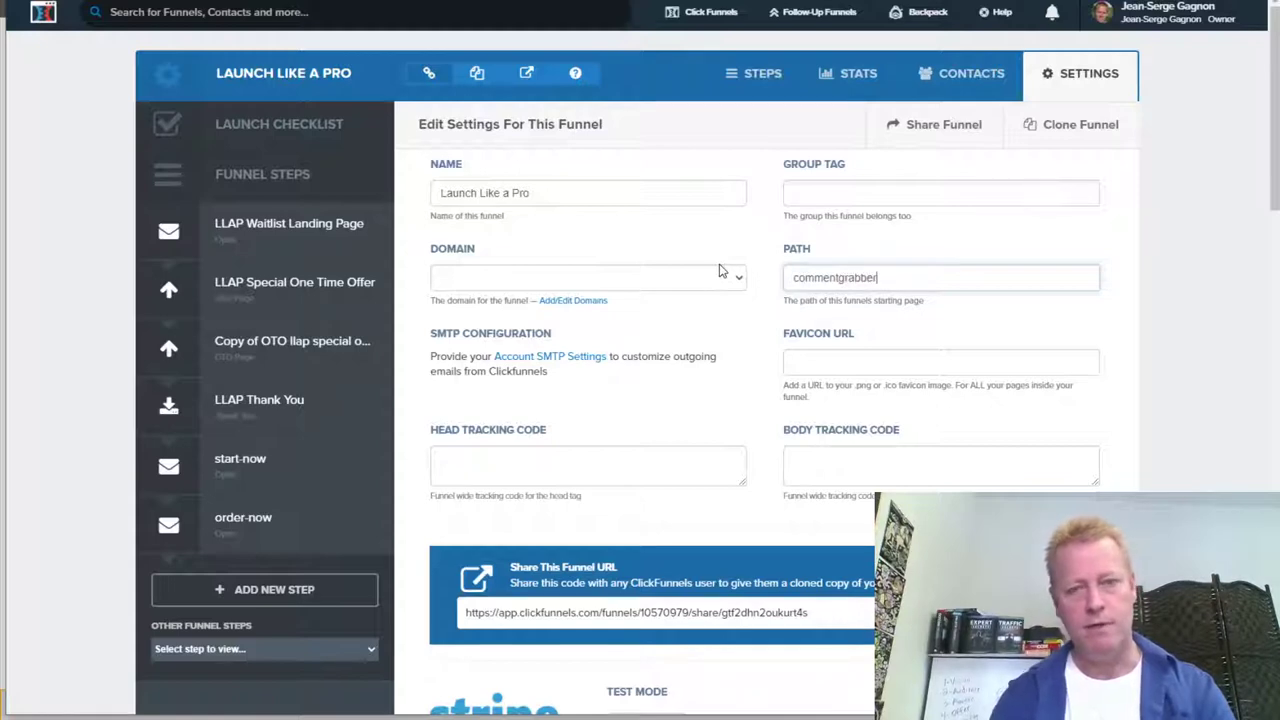
# Look through the favicon URL, body and head tracking code, and share URL fields in the funnel settings.
pyautogui.click(813, 365)
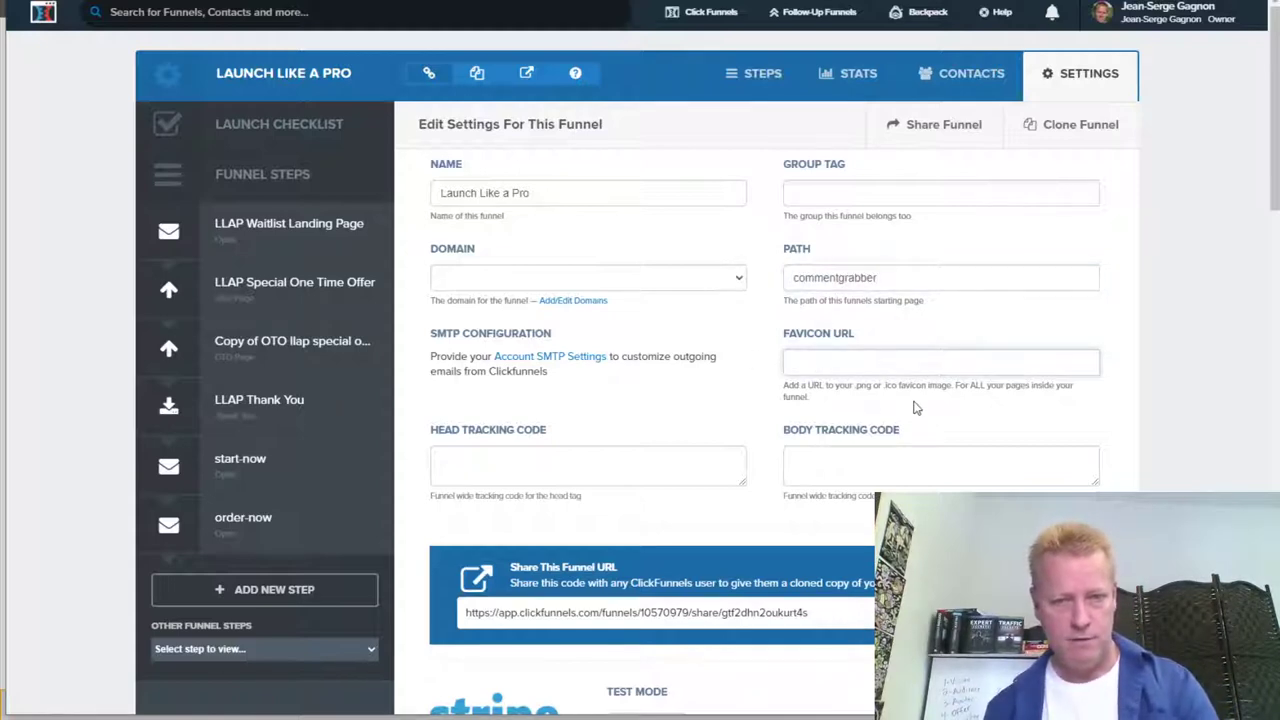
pyautogui.click(840, 456)
pyautogui.click(651, 467)
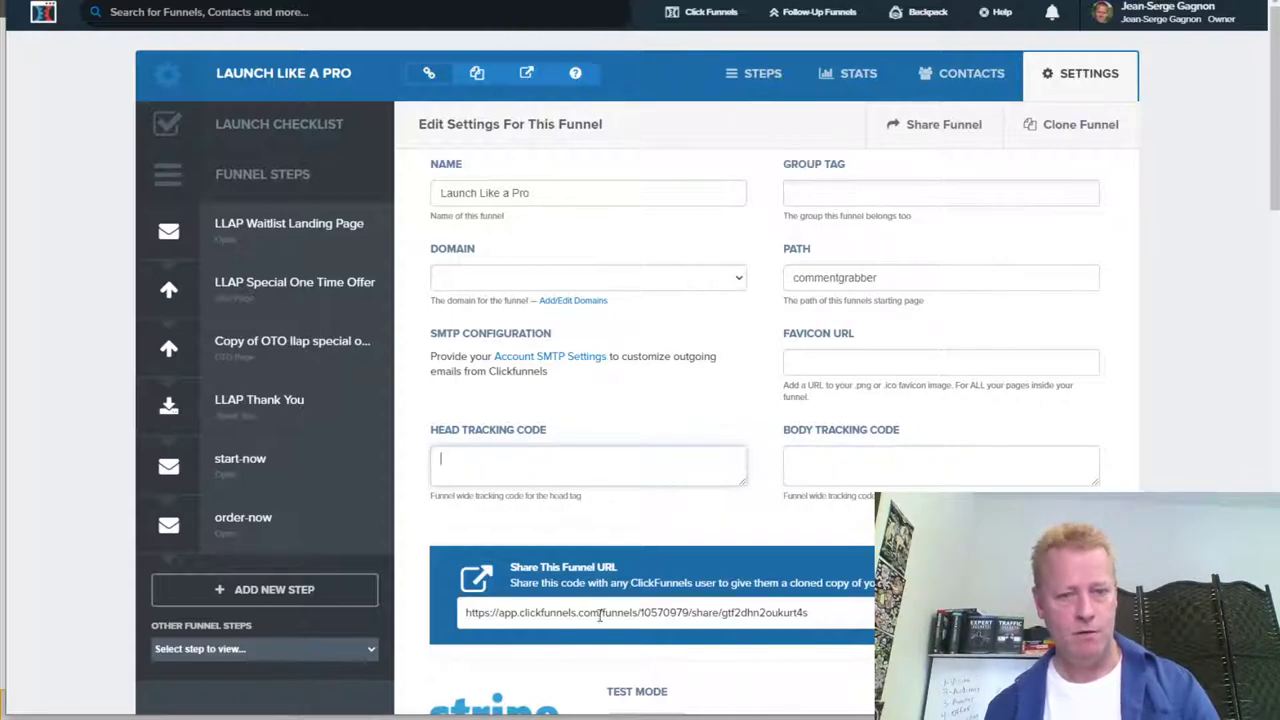
pyautogui.scroll(-1, 560, 590)
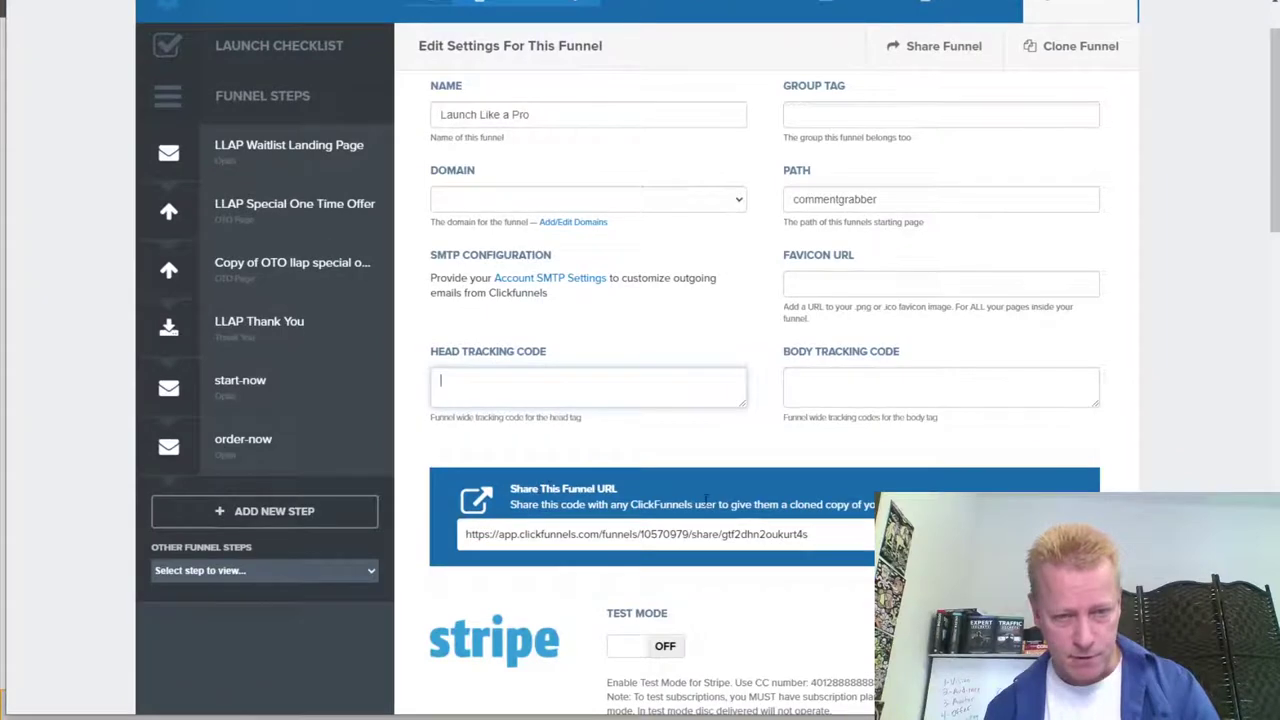
pyautogui.click(696, 533)
pyautogui.click(628, 463)
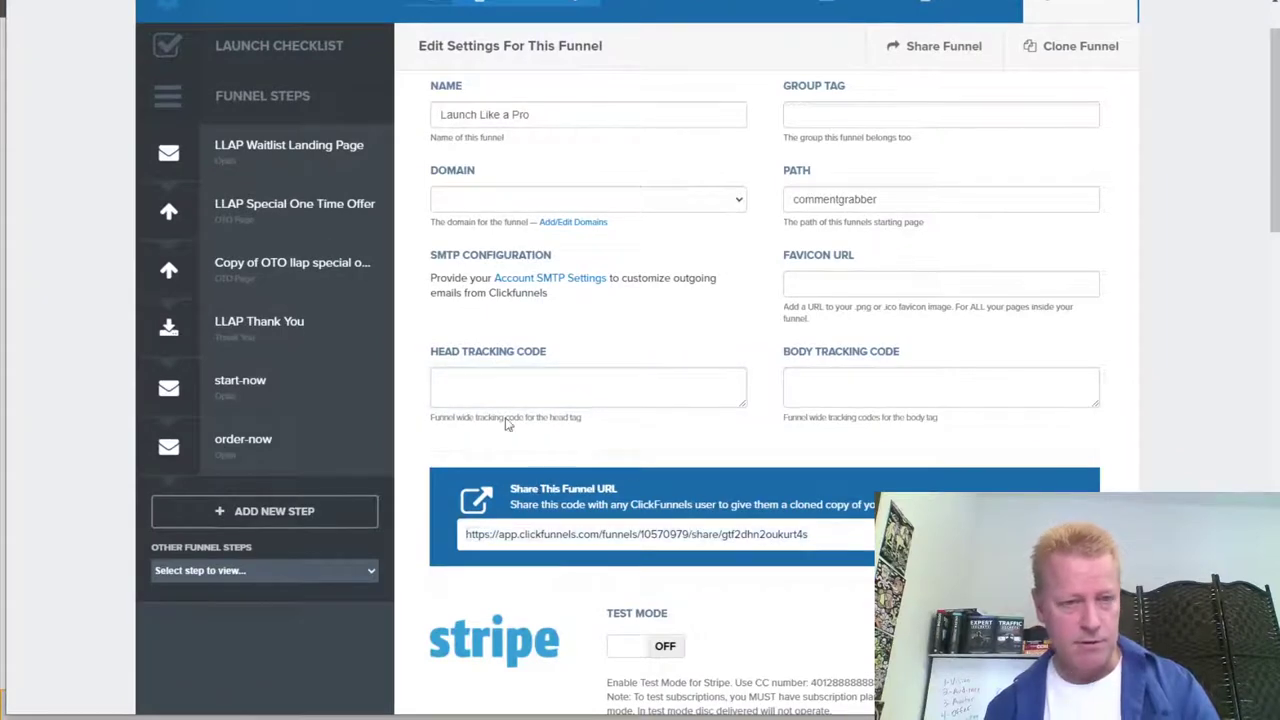
pyautogui.scroll(1, 913, 183)
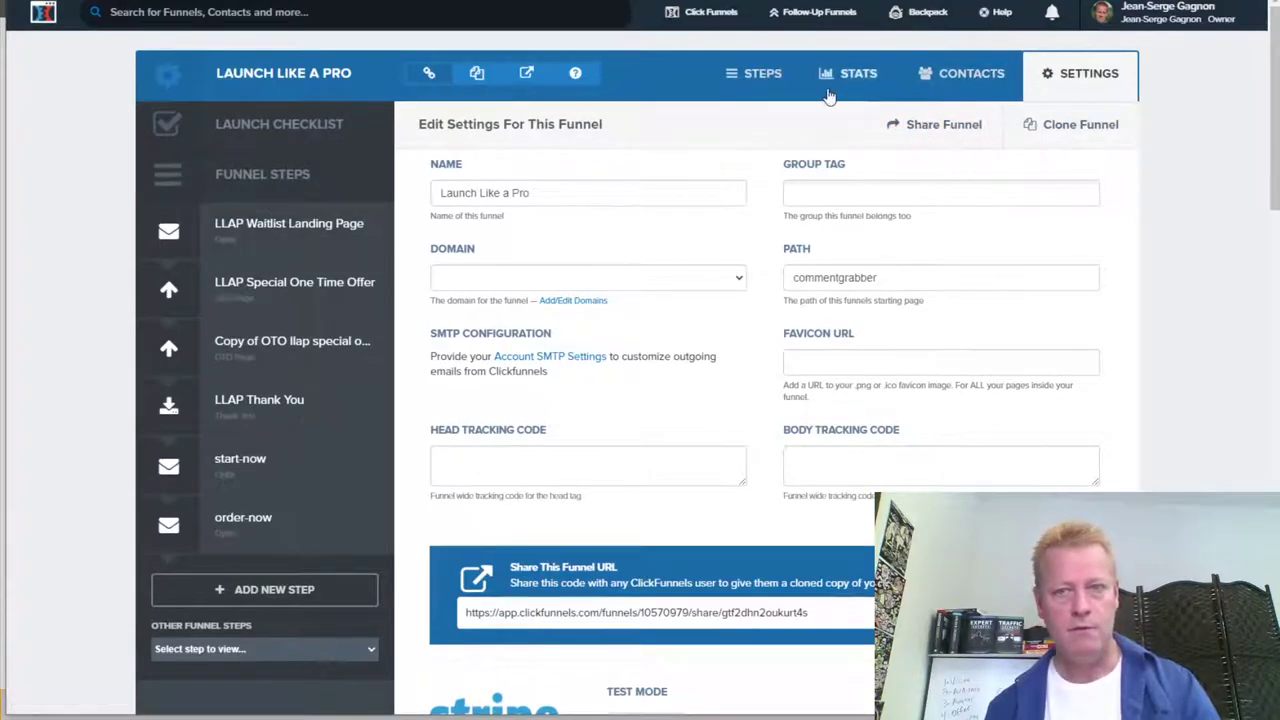
# Rename the LLAP Waitlist Landing Page funnel step to "Join Comment Grabber Waitlist" in its publishing settings.
pyautogui.click(757, 80)
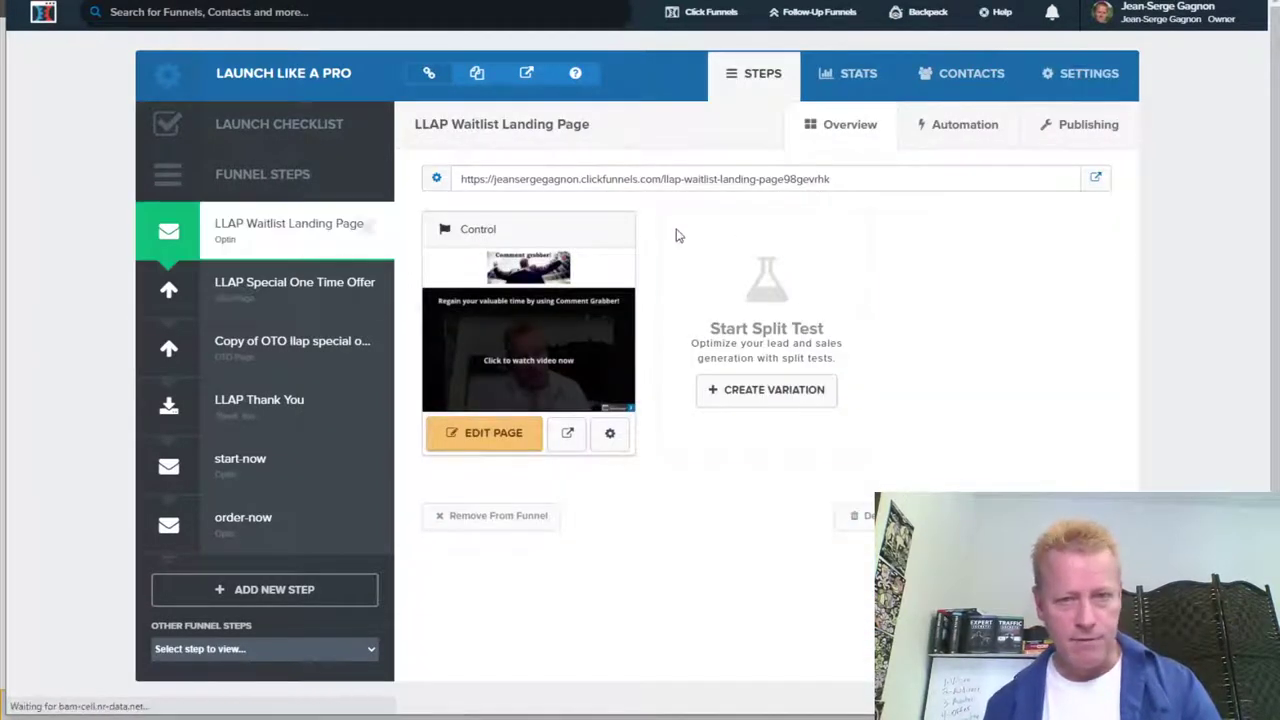
pyautogui.click(1086, 134)
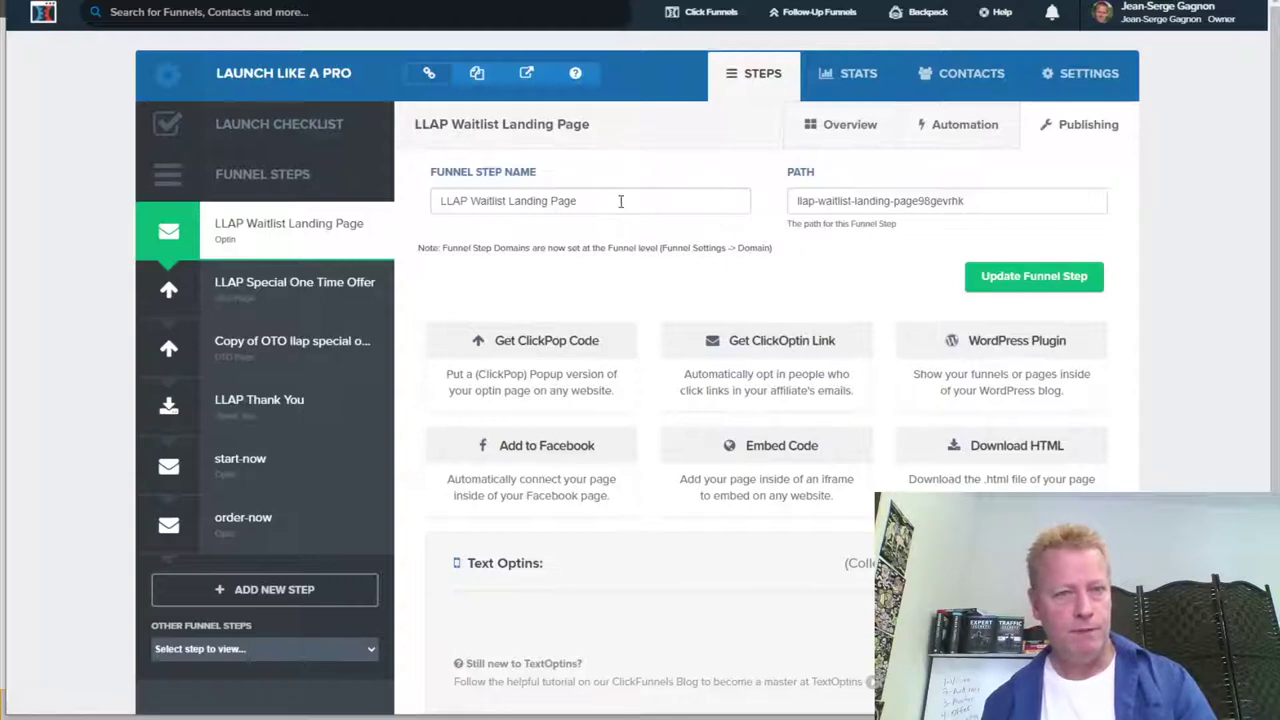
pyautogui.moveTo(594, 200); pyautogui.dragTo(438, 202)
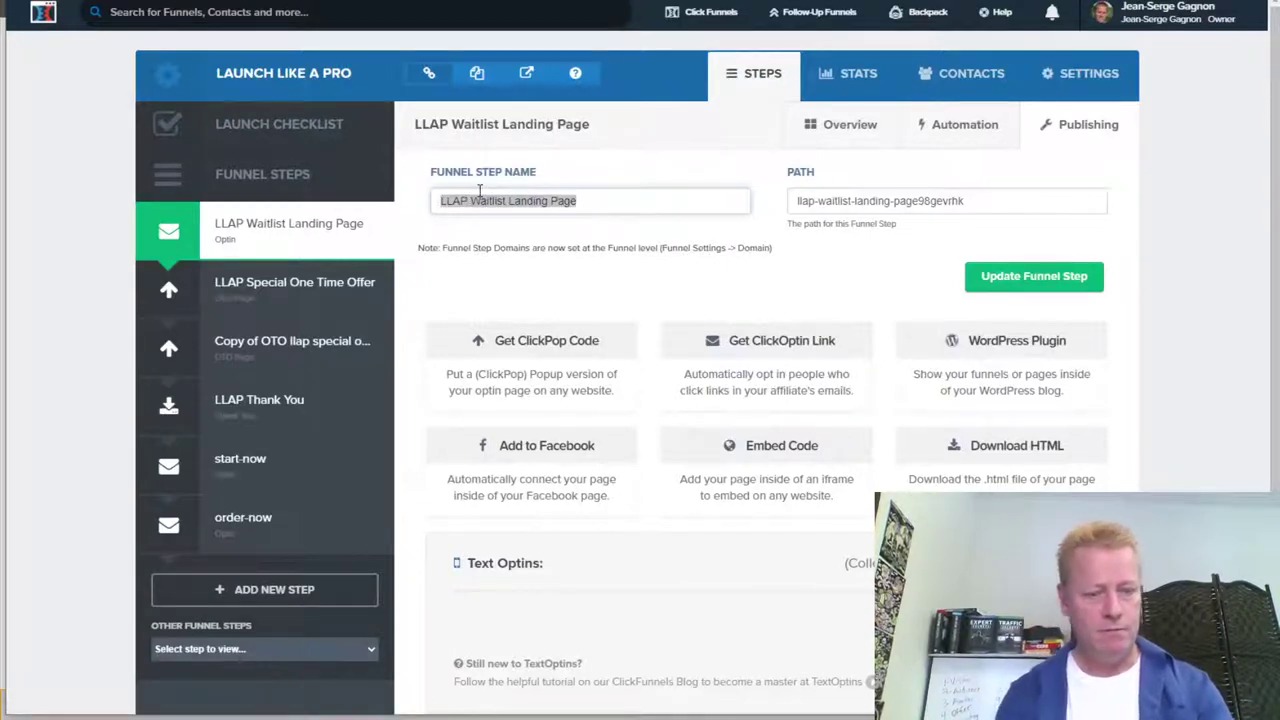
pyautogui.write('Join Comment Grabbe')
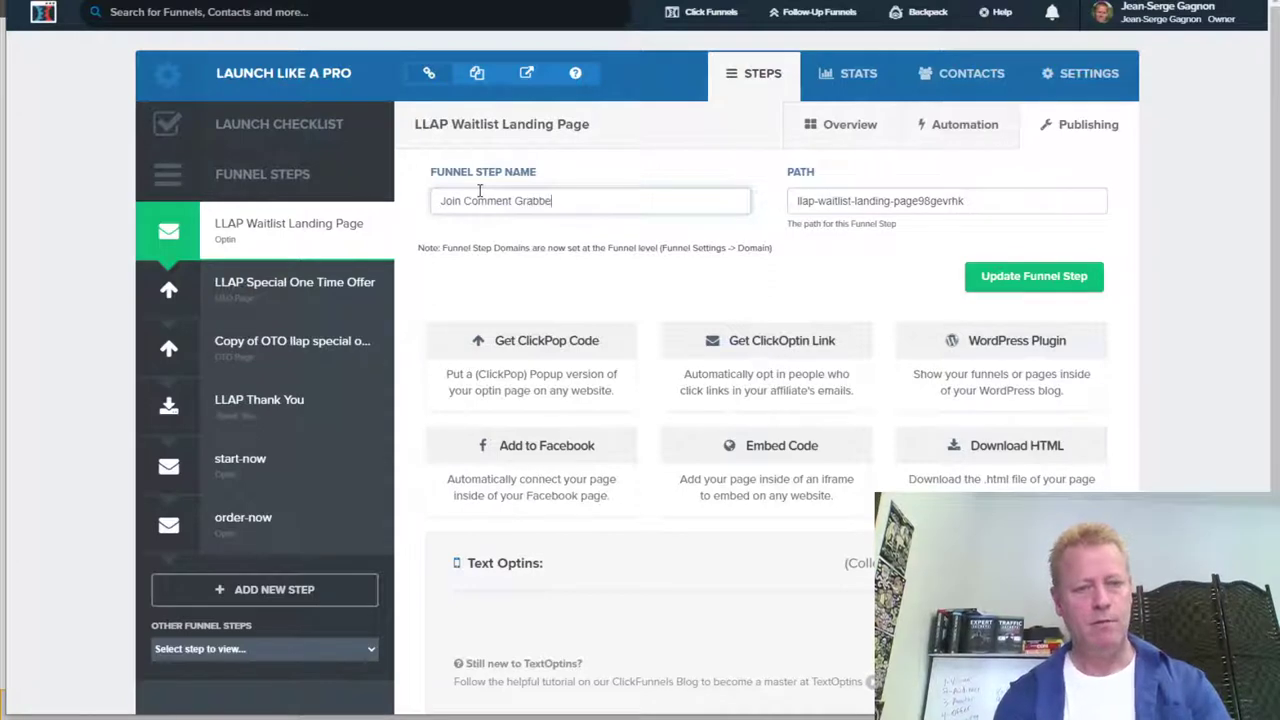
pyautogui.write('r Waitlist')
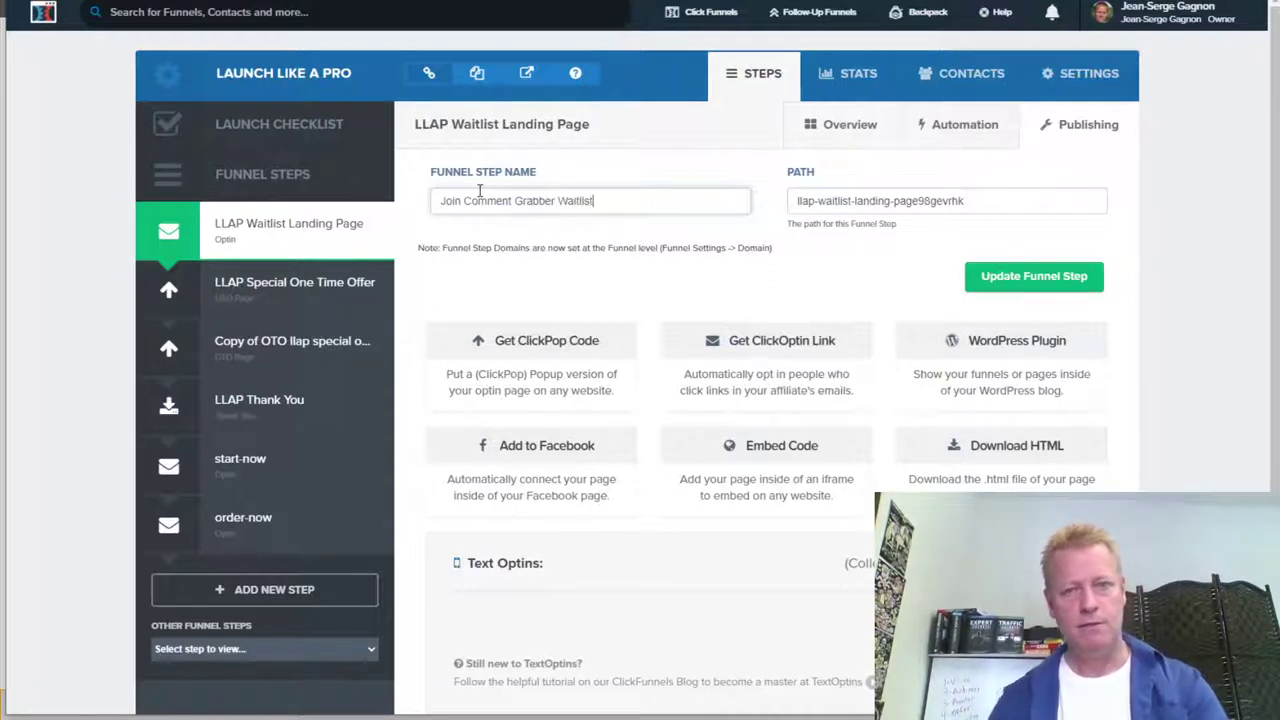
# Set the waitlist step's path to commentgrabberwaitlist and update the funnel step.
pyautogui.click(869, 201)
pyautogui.hotkey('ctrl', 'a')
pyautogui.write('c')
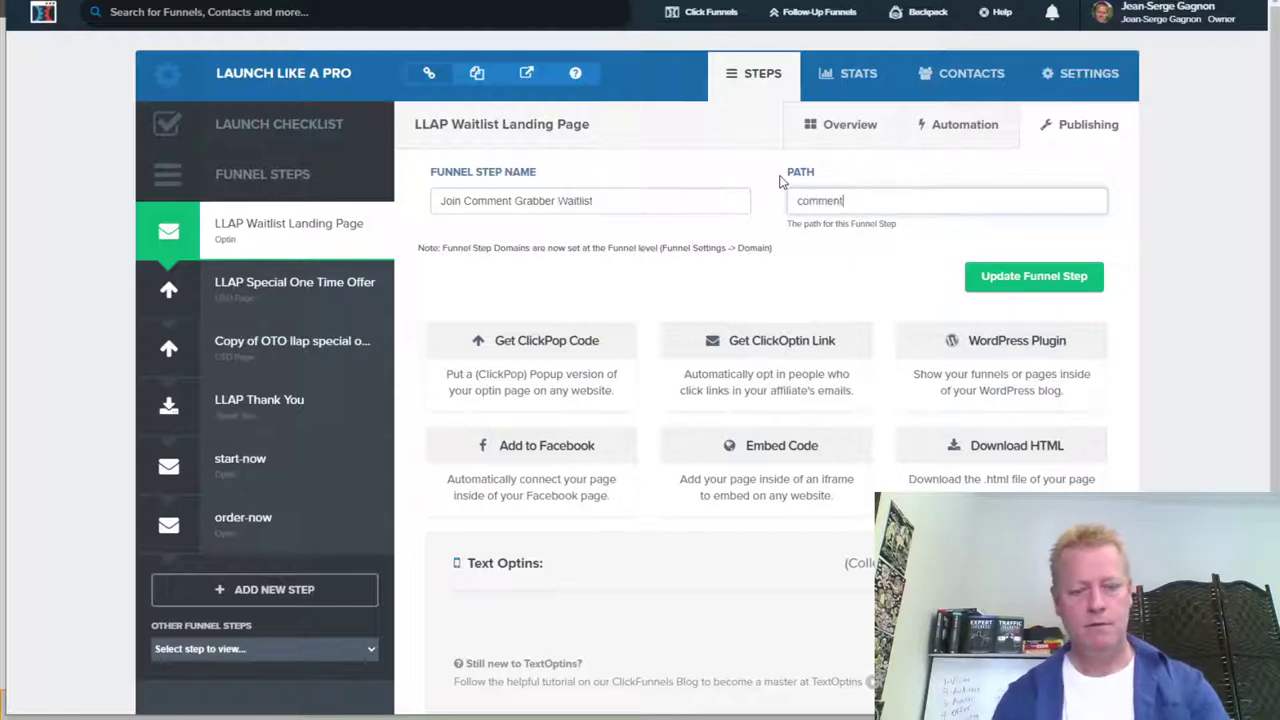
pyautogui.press('BackSpace')
pyautogui.press('BackSpace')
pyautogui.press('BackSpace')
pyautogui.press('BackSpace')
pyautogui.write('rabberwait')
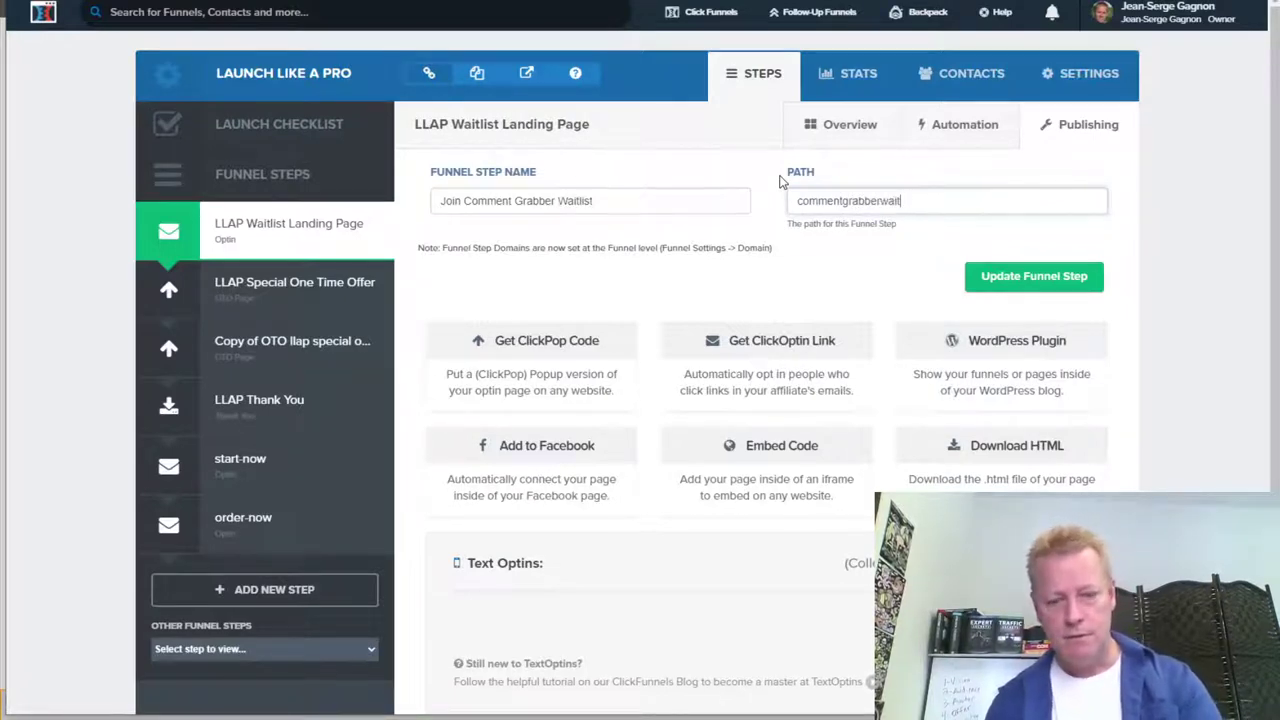
pyautogui.write('list')
pyautogui.doubleClick(821, 200)
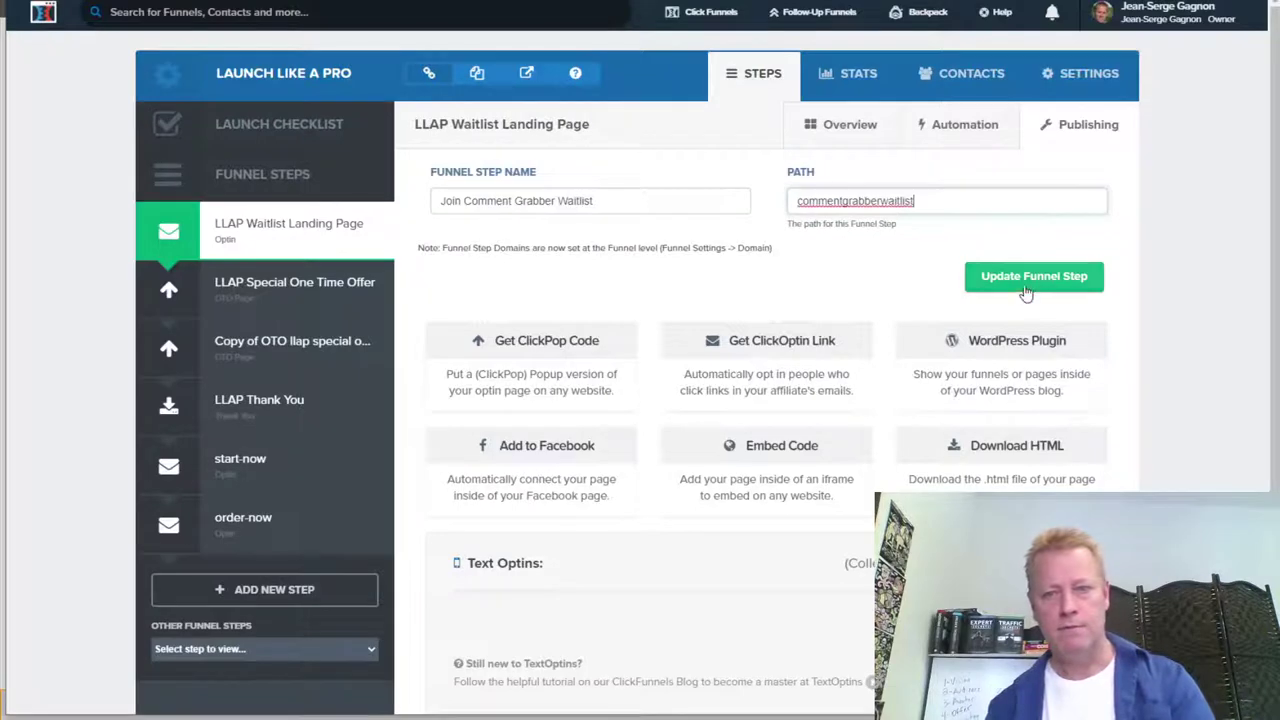
pyautogui.click(1023, 280)
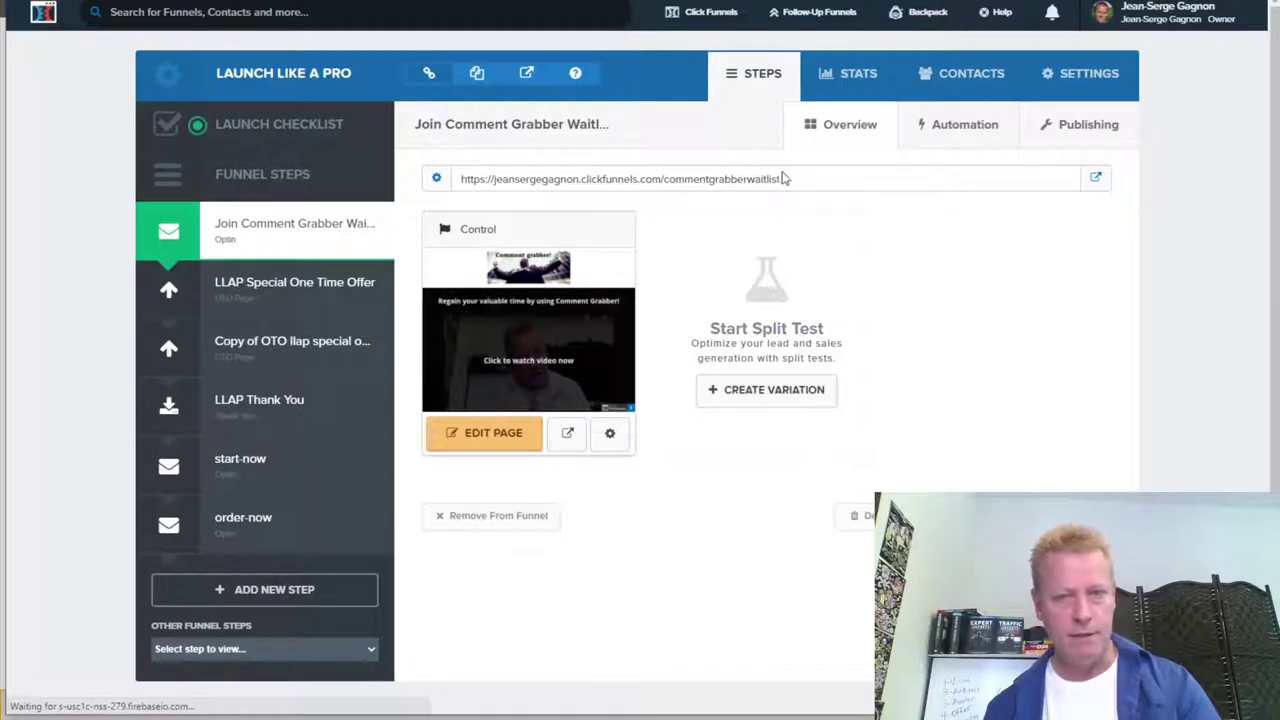
# Copy the waitlist page's URL and, in ZoneEdit, make it the target of commentgrabber.com's @ URL redirect.
pyautogui.moveTo(800, 186); pyautogui.dragTo(434, 196)
pyautogui.hotkey('ctrl', 'c')
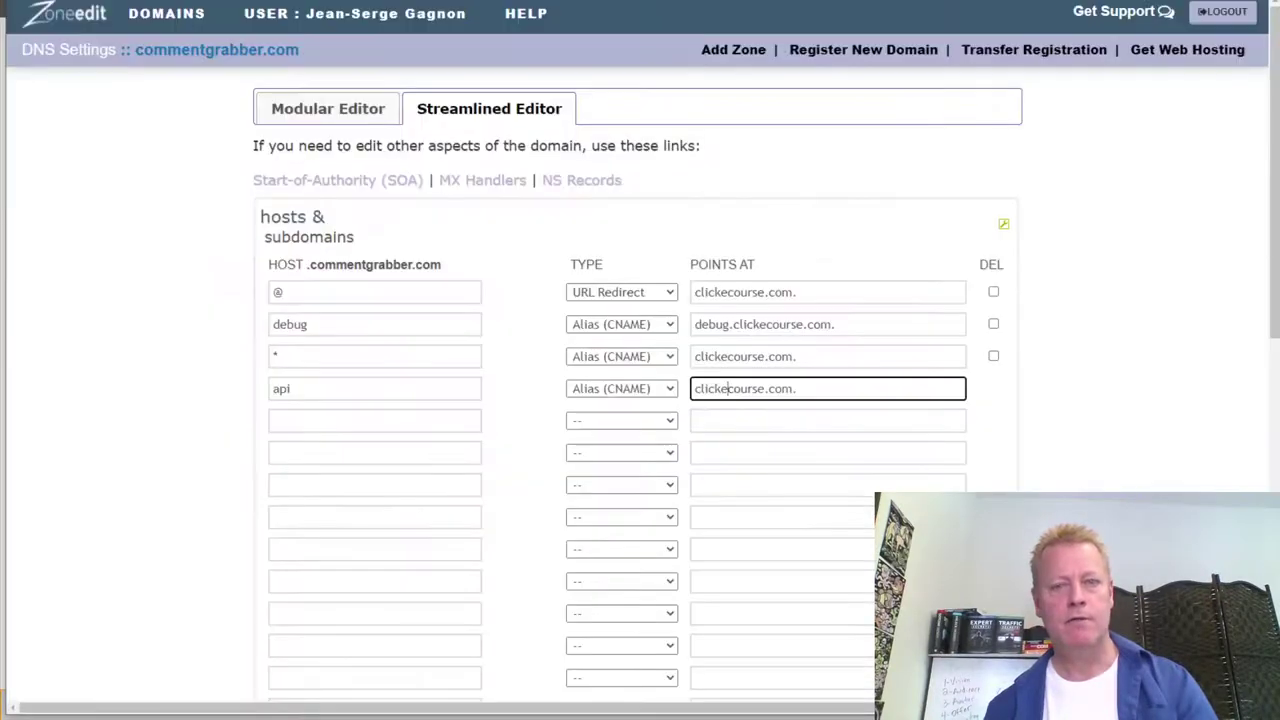
pyautogui.tripleClick(826, 292)
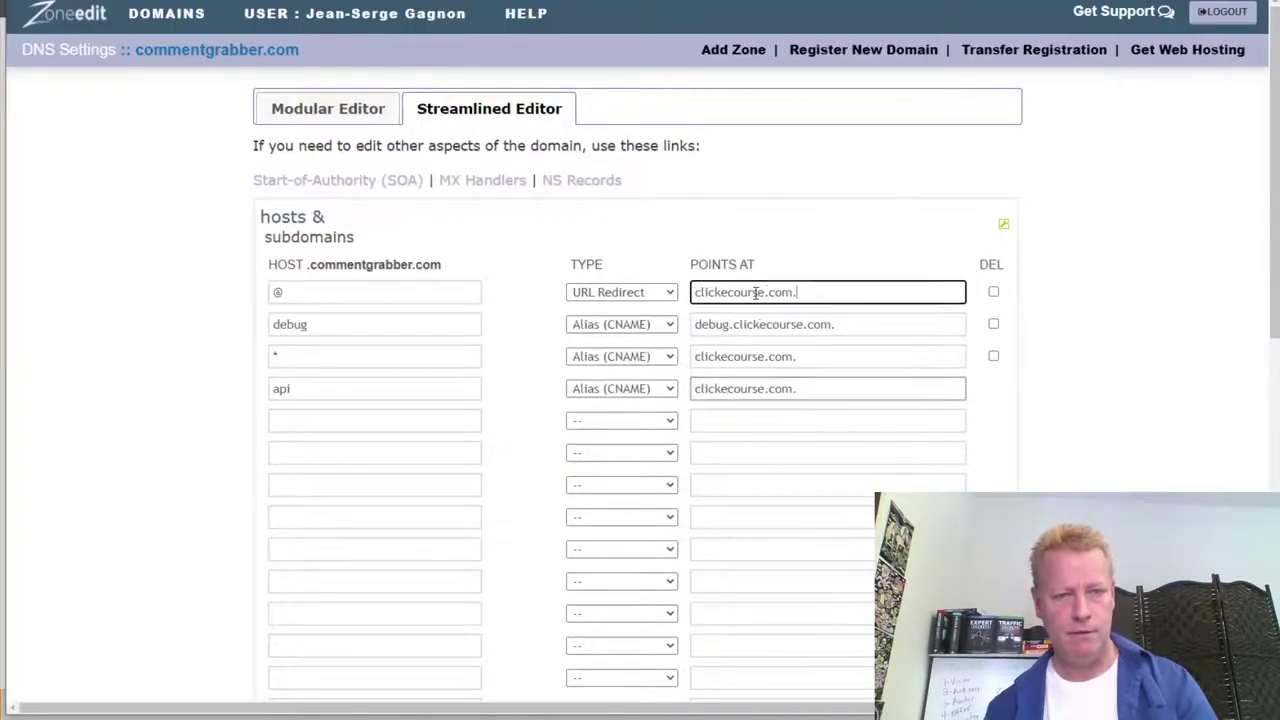
pyautogui.hotkey('ctrl', 'v')
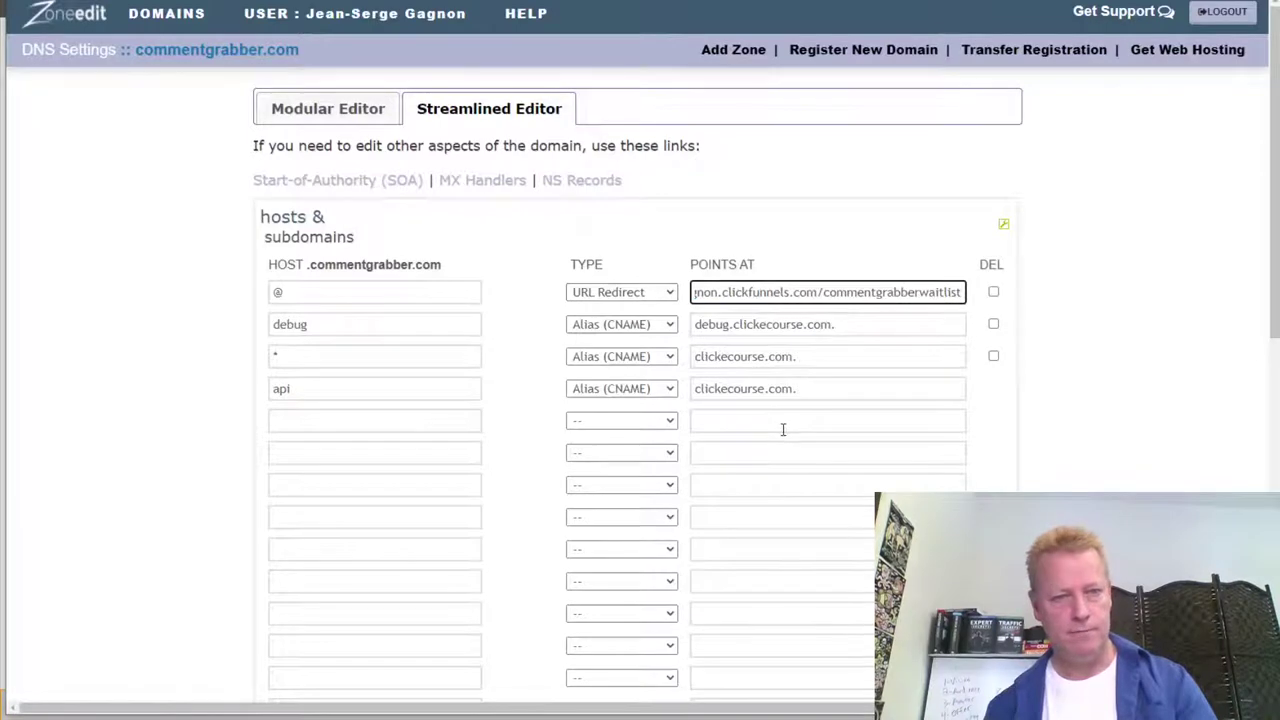
# Add a www host record of type Alias (CNAME) pointing at clickecourse.com., copied from the api record.
pyautogui.click(349, 420)
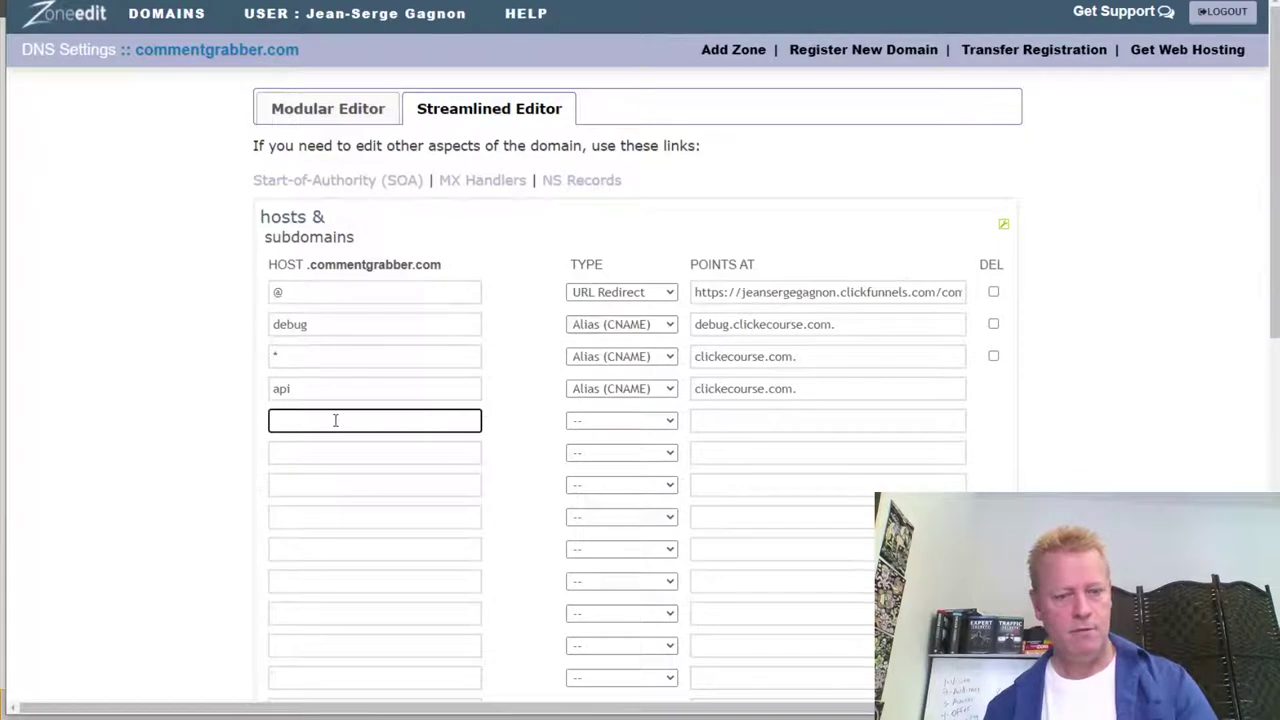
pyautogui.write('ww')
pyautogui.moveTo(829, 388); pyautogui.dragTo(677, 397)
pyautogui.hotkey('ctrl', 'c')
pyautogui.click(714, 420)
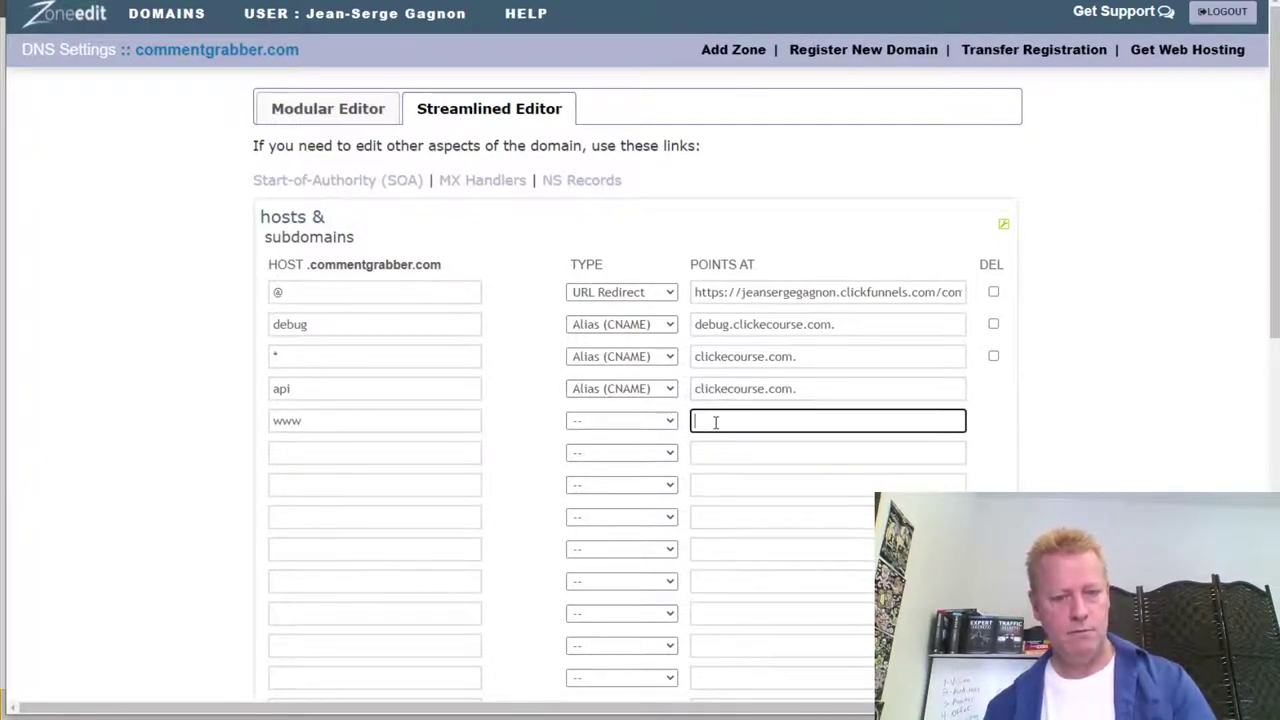
pyautogui.hotkey('ctrl', 'v')
pyautogui.click(665, 421)
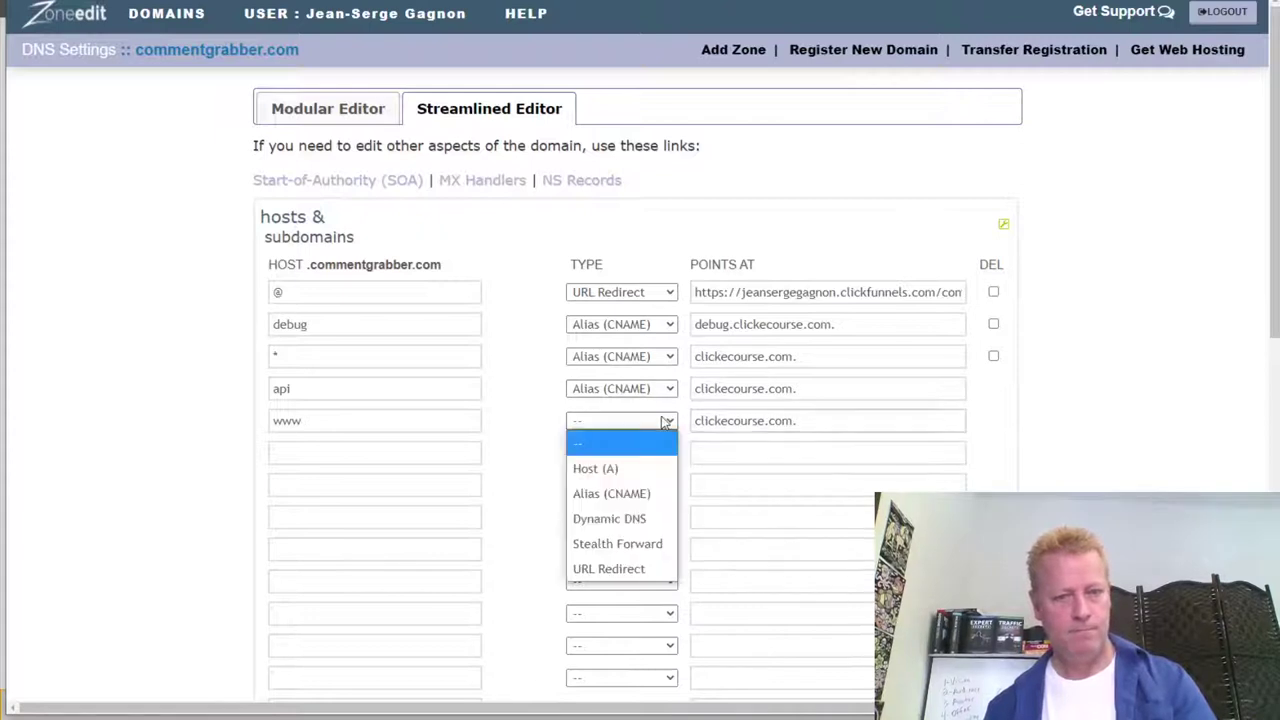
pyautogui.click(634, 494)
# Add a funnel host record of type URL Redirect pointing at the waitlist page URL copied from the @ record.
pyautogui.click(729, 448)
pyautogui.click(421, 450)
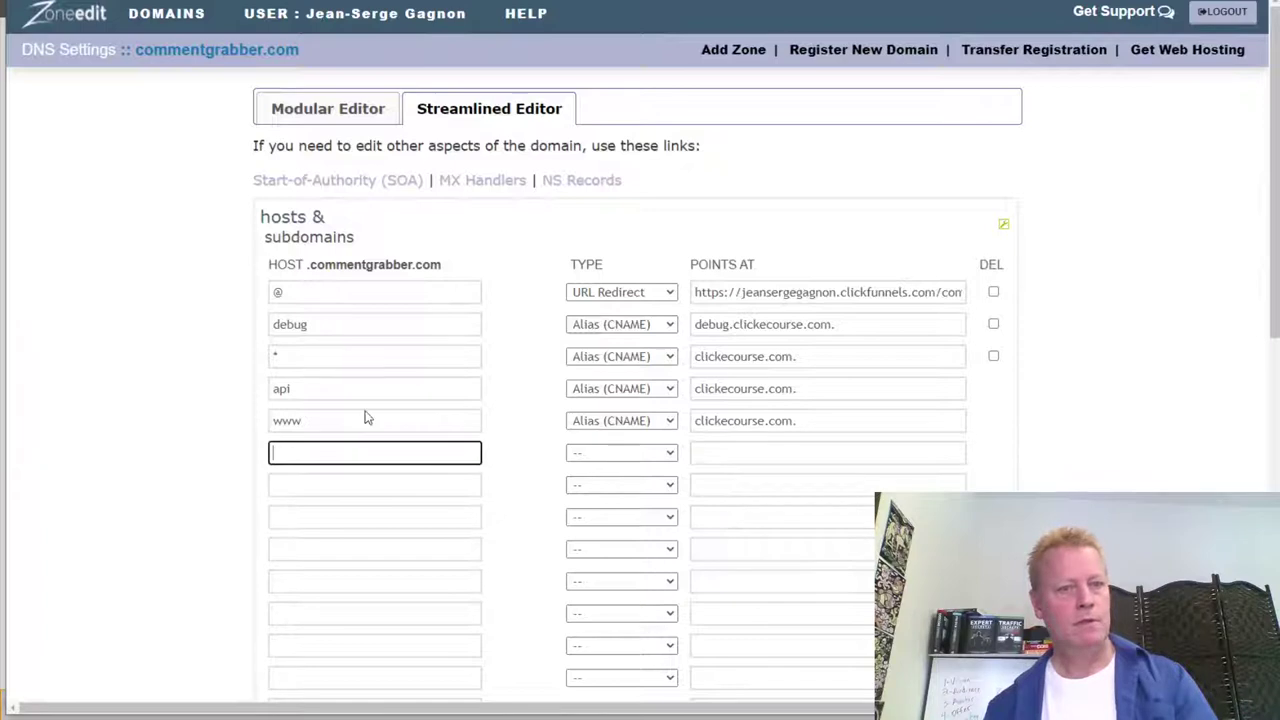
pyautogui.write('funnel')
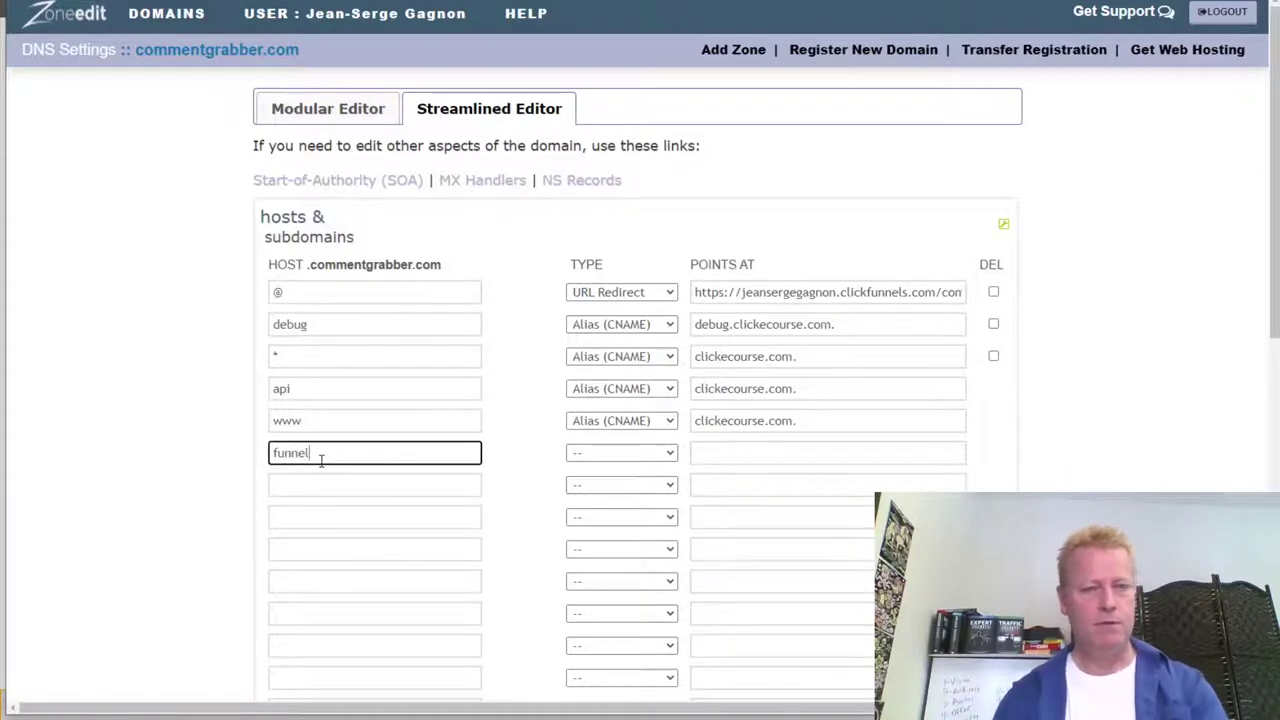
pyautogui.click(711, 449)
pyautogui.hotkey('ctrl', 'v')
pyautogui.click(823, 294)
pyautogui.hotkey('ctrl', 'a')
pyautogui.hotkey('ctrl', 'c')
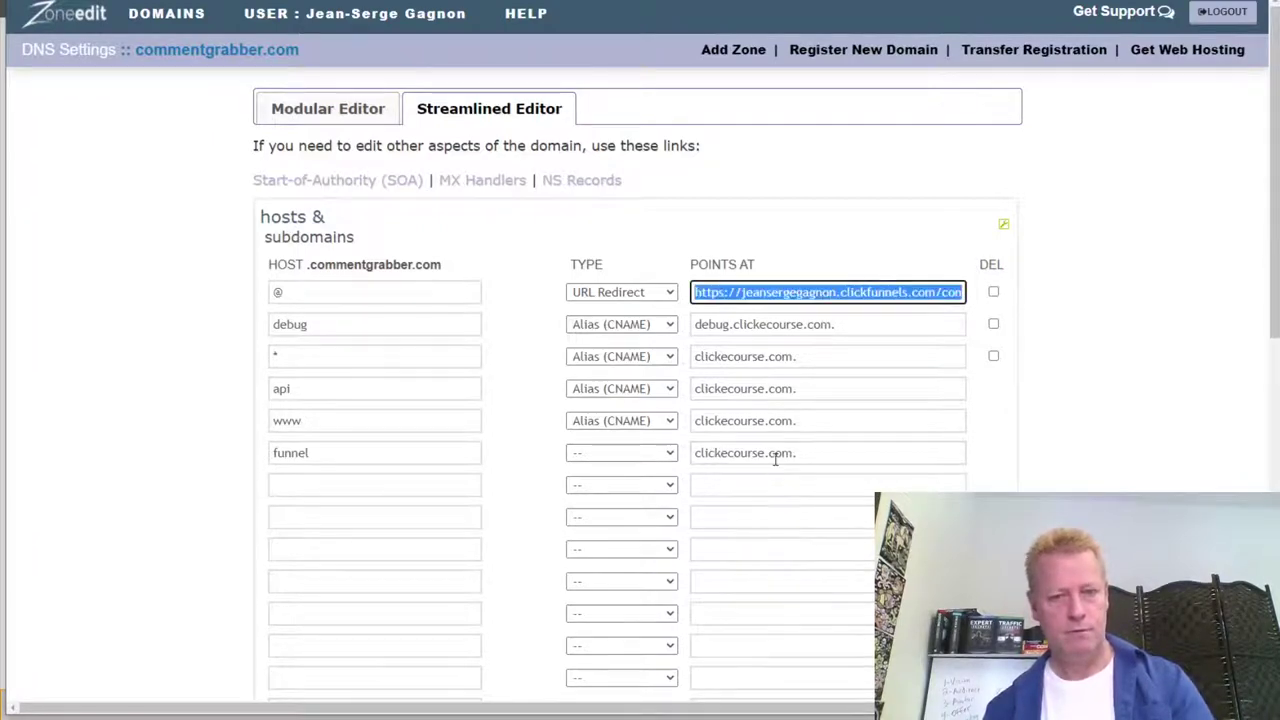
pyautogui.click(774, 457)
pyautogui.hotkey('ctrl', 'a')
pyautogui.hotkey('ctrl', 'v')
pyautogui.click(650, 457)
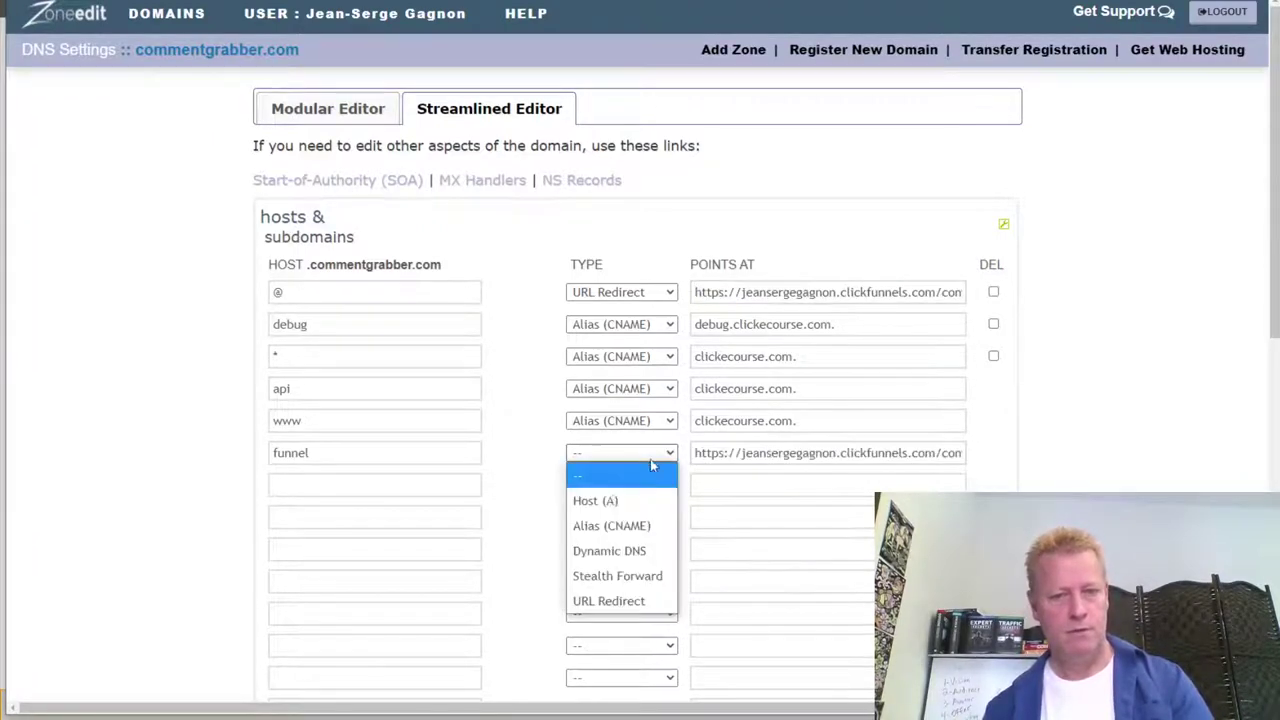
pyautogui.click(617, 601)
# Submit the edited DNS records for commentgrabber.com and confirm the changes.
pyautogui.click(360, 487)
pyautogui.scroll(-9, 1180, 414)
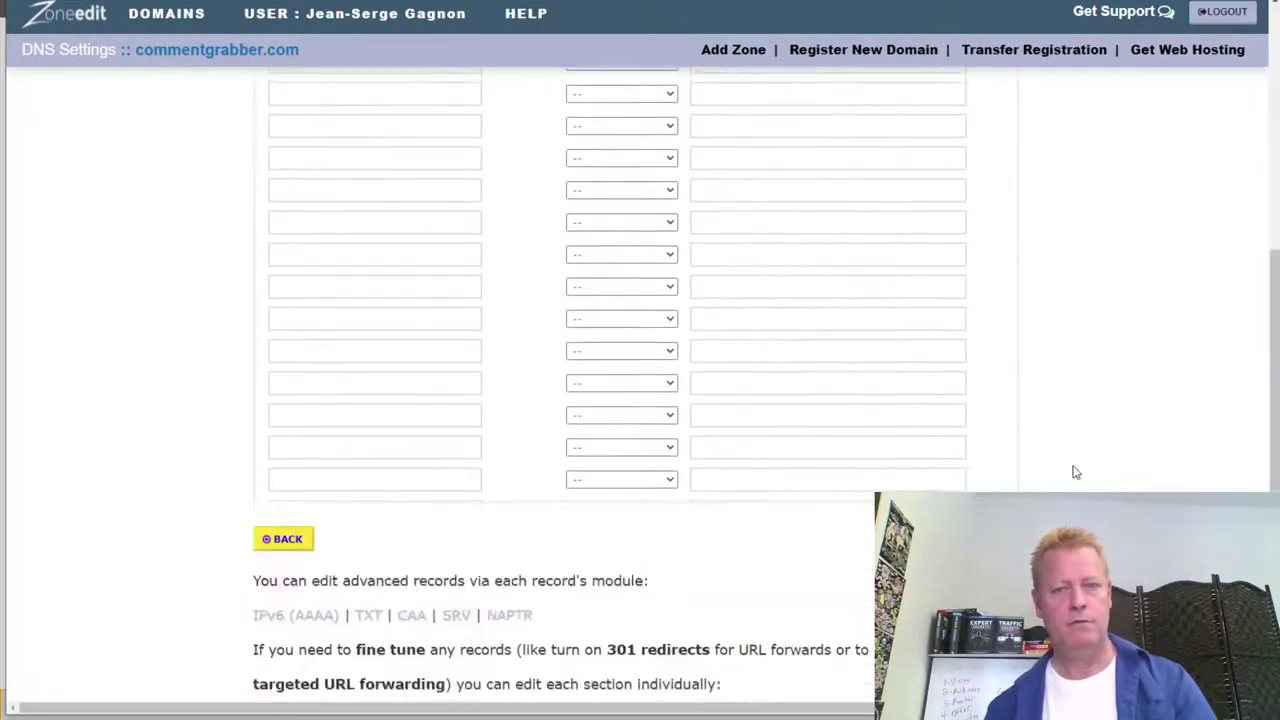
pyautogui.click(982, 315)
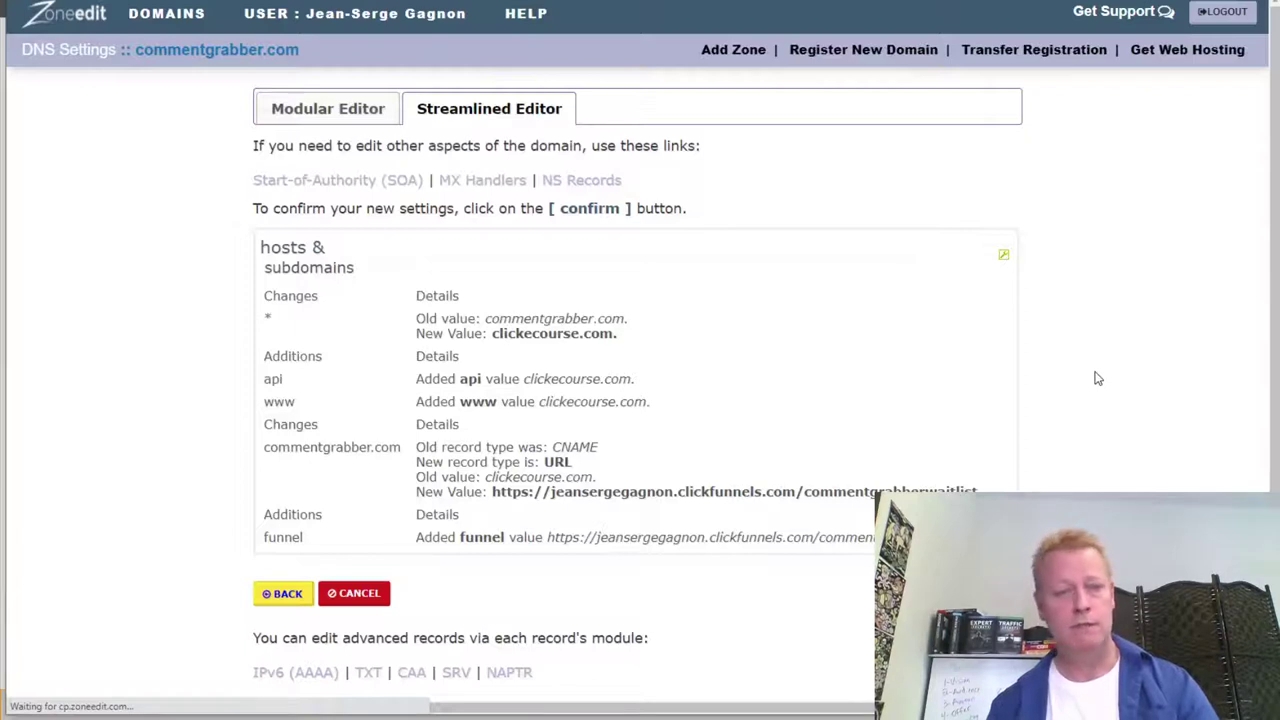
pyautogui.click(1016, 186)
# Open commentgrabber.com in a new incognito window and look over the page down to the waitlist form.
pyautogui.hotkey('alt', 'f')
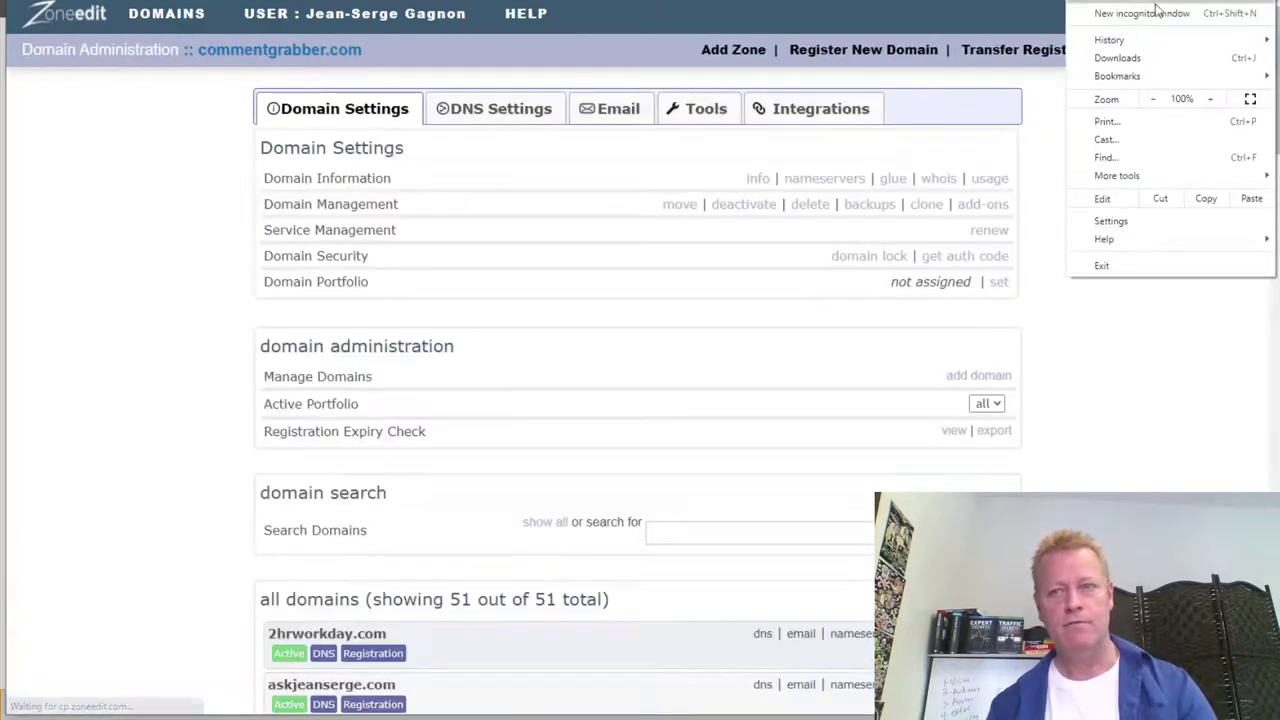
pyautogui.click(1146, 20)
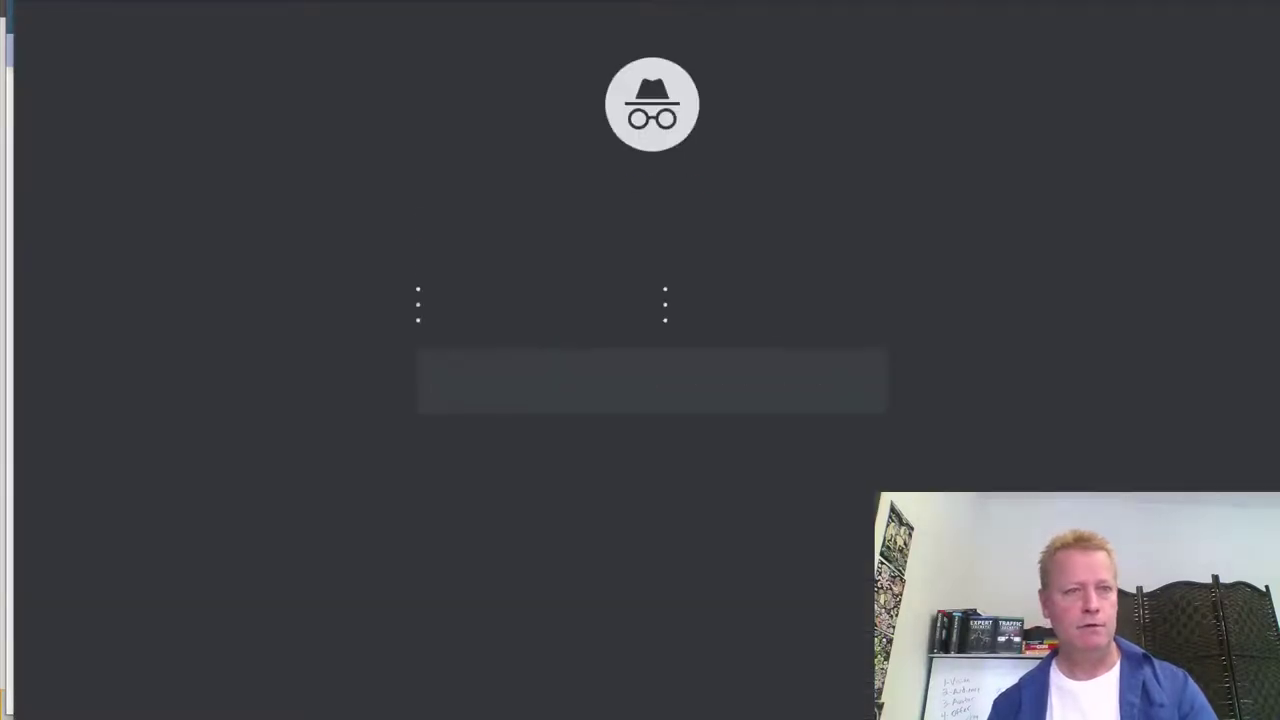
pyautogui.write('comment')
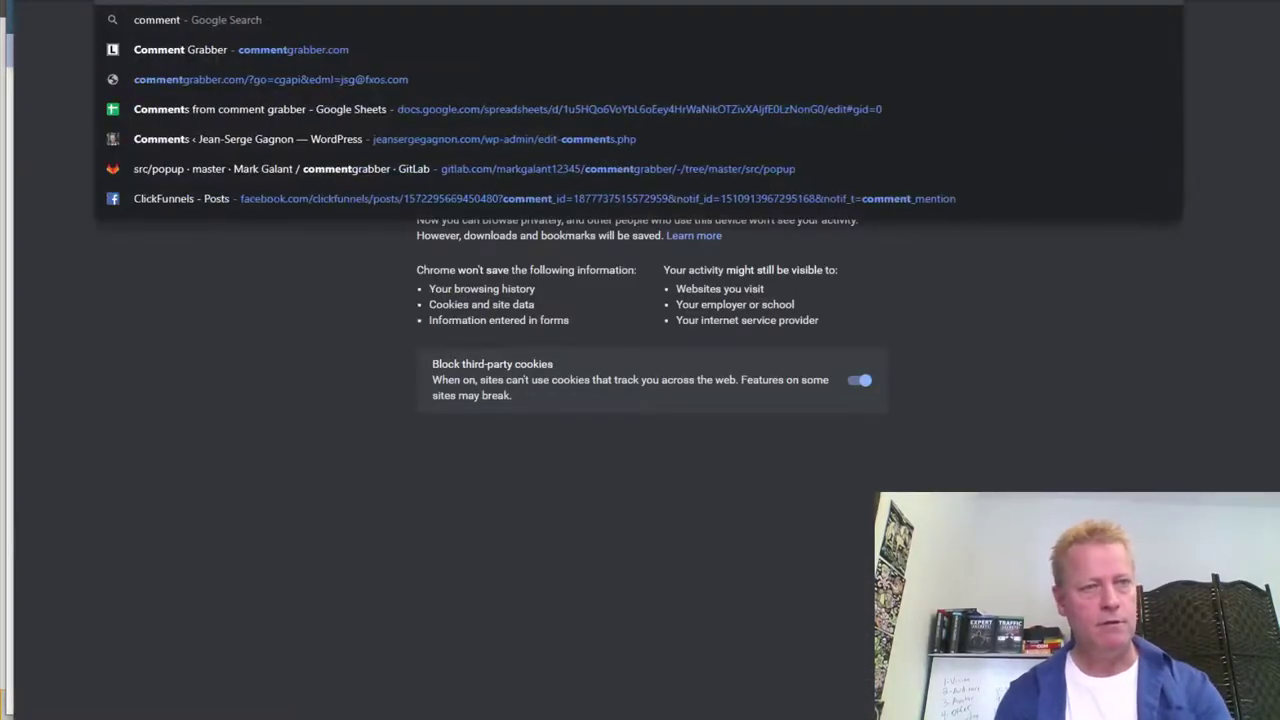
pyautogui.write('grabber.com')
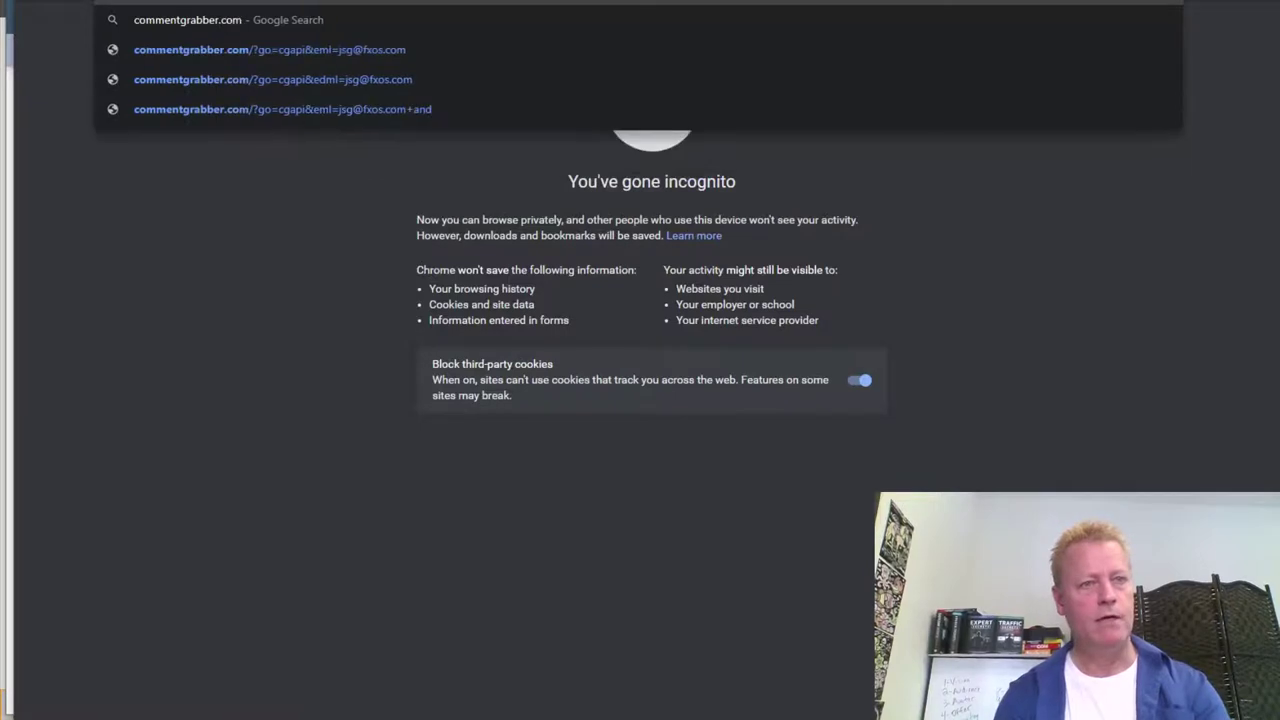
pyautogui.press('Return')
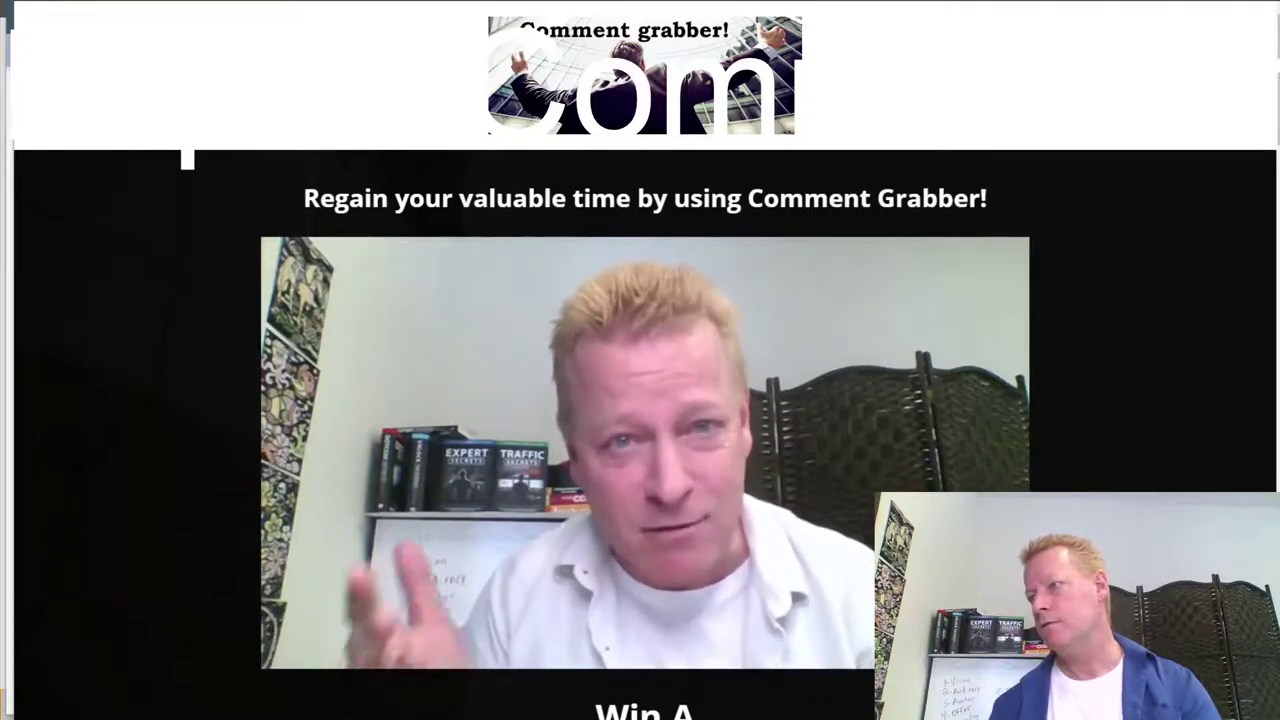
pyautogui.click(187, 158)
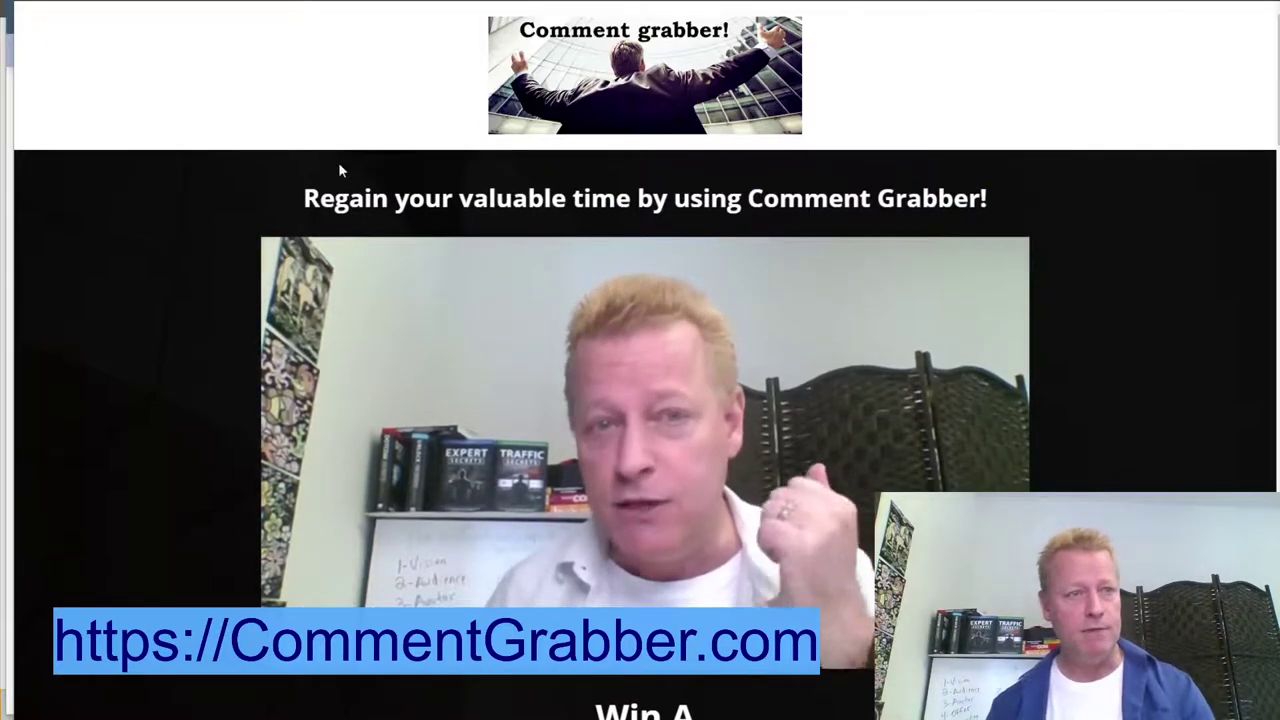
pyautogui.scroll(-12, 449, 186)
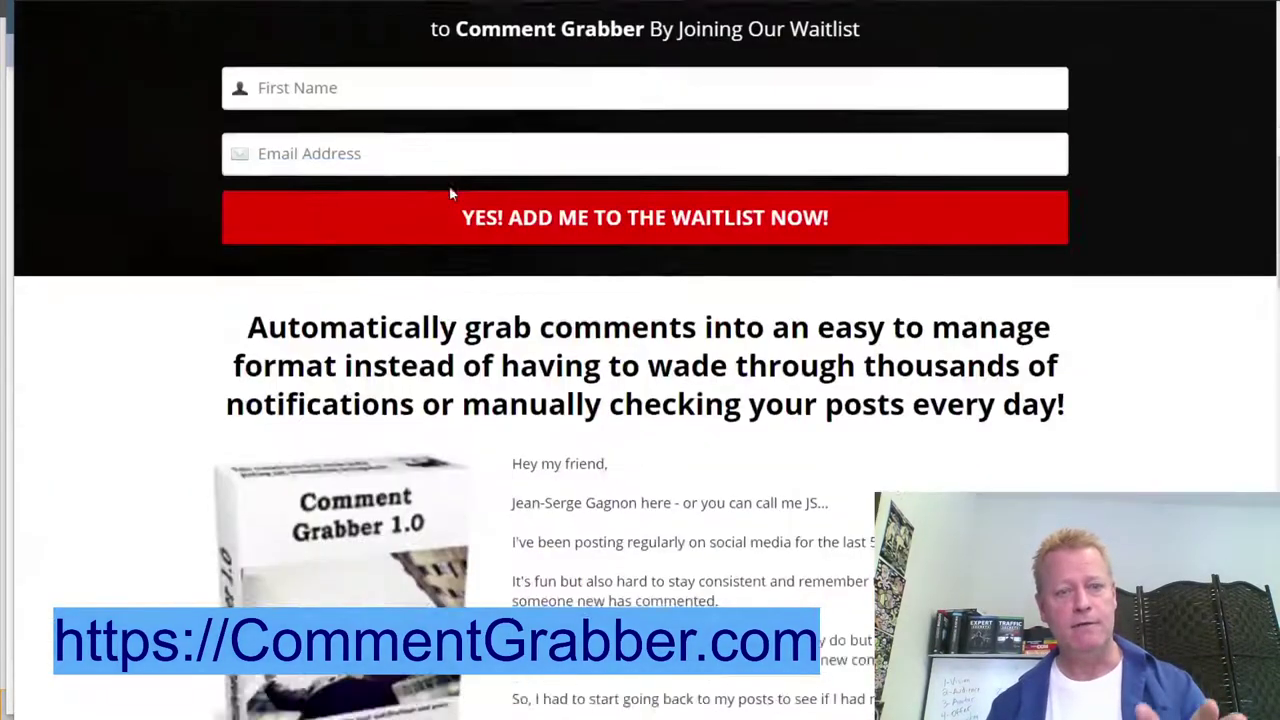
pyautogui.scroll(12, 450, 193)
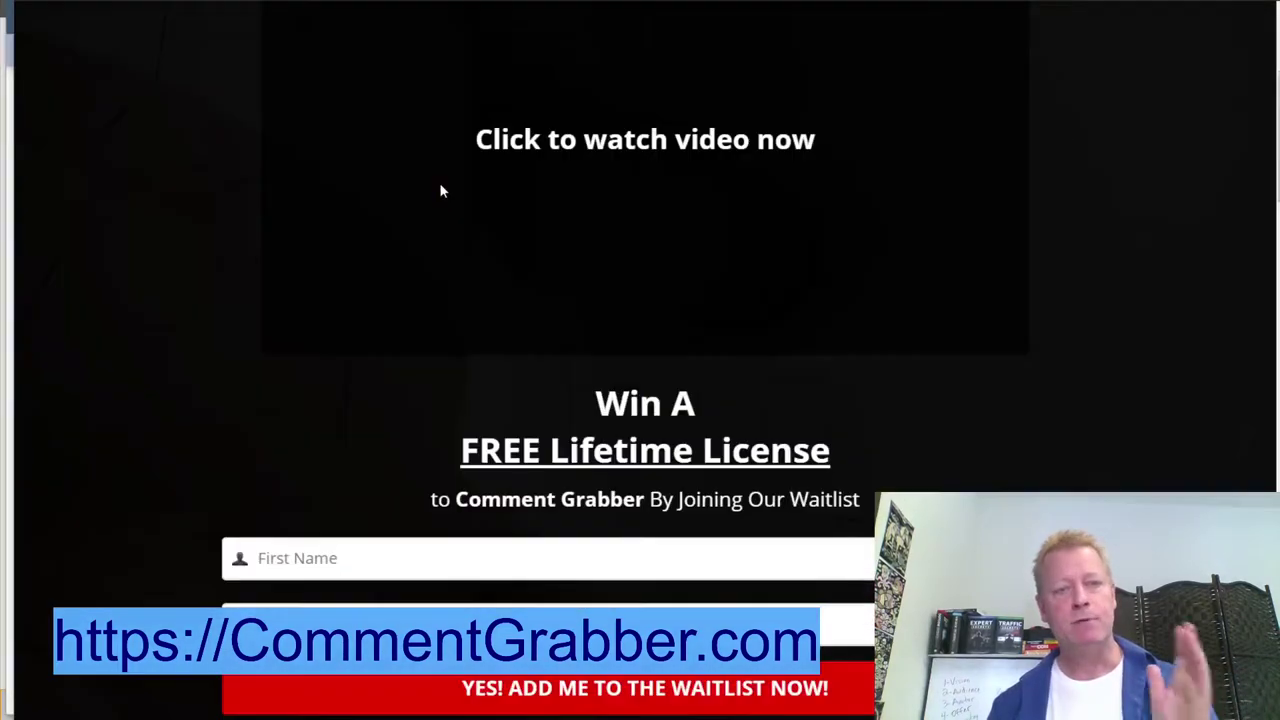